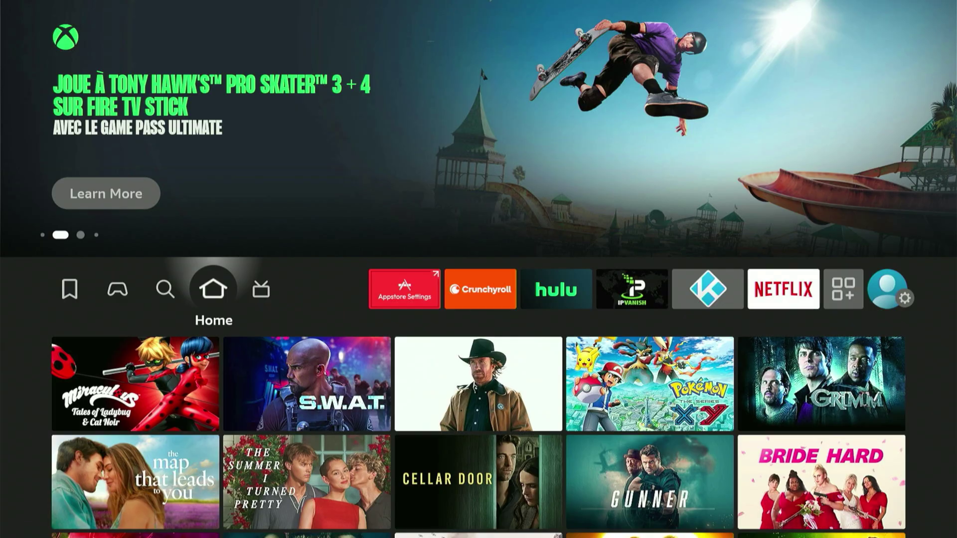
Open the Find search and enter DOWN as the query
{"action": "key", "text": "Left"}
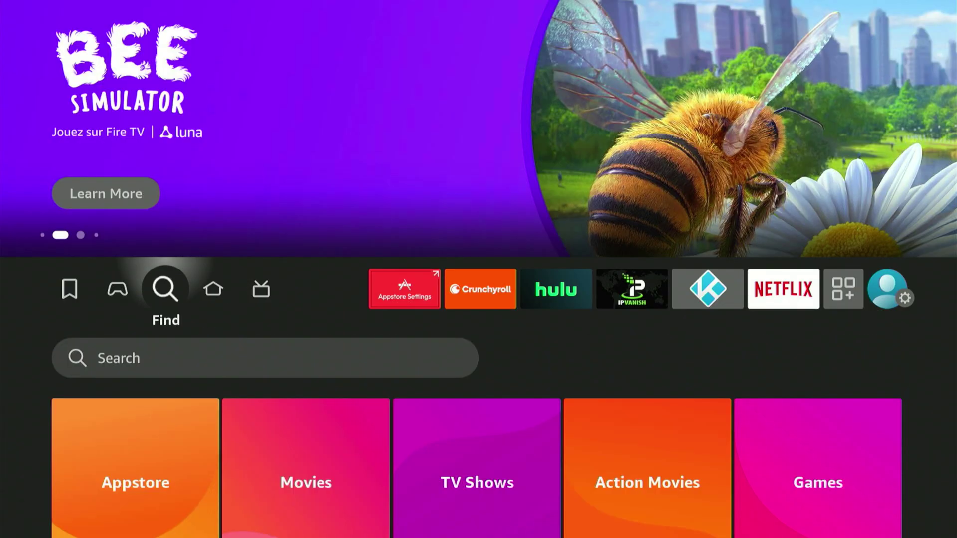
{"action": "key", "text": "Down"}
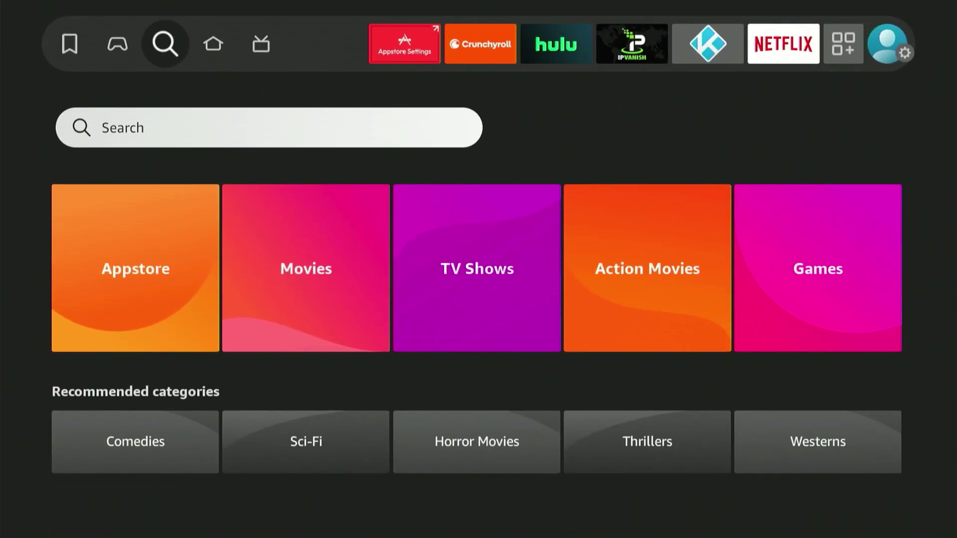
{"action": "key", "text": "Return"}
{"action": "key", "text": "Right"}
{"action": "key", "text": "Right"}
{"action": "key", "text": "Right"}
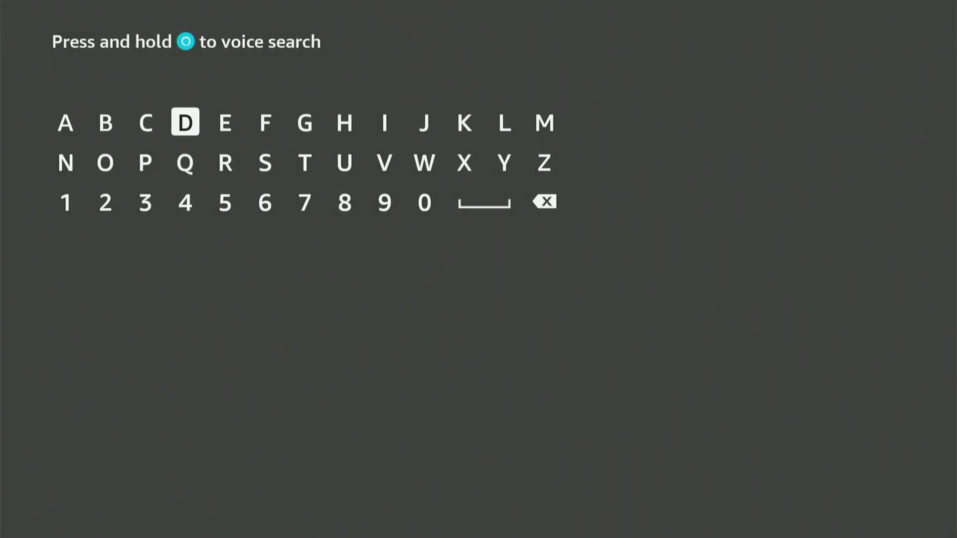
{"action": "key", "text": "Return"}
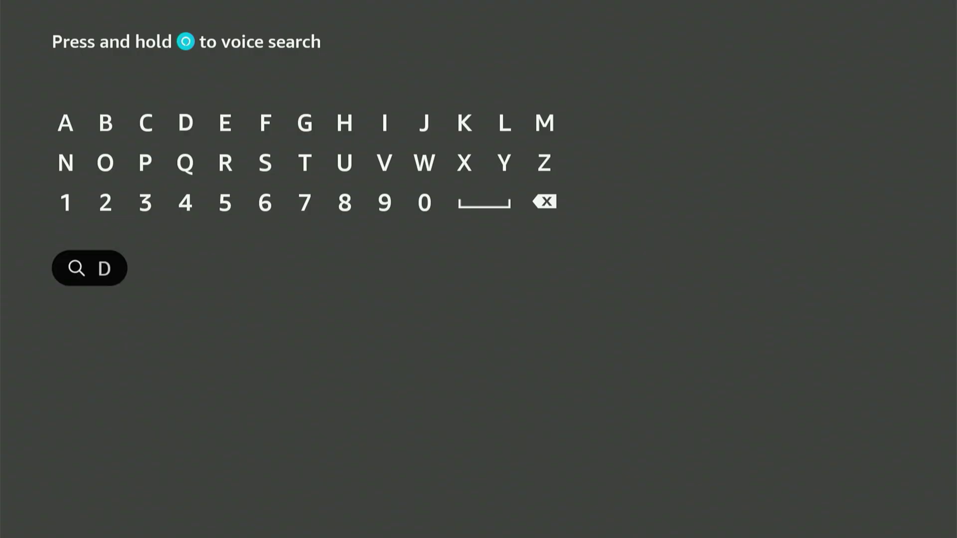
{"action": "key", "text": "Down"}
{"action": "key", "text": "Left"}
{"action": "key", "text": "Left"}
{"action": "key", "text": "Return"}
{"action": "key", "text": "Right"}
{"action": "key", "text": "Right"}
{"action": "key", "text": "Right"}
{"action": "key", "text": "Right"}
{"action": "key", "text": "Right"}
{"action": "key", "text": "Right"}
{"action": "key", "text": "Right"}
{"action": "key", "text": "Right"}
{"action": "key", "text": "Return"}
{"action": "key", "text": "Left"}
{"action": "key", "text": "Left"}
{"action": "key", "text": "Left"}
{"action": "key", "text": "Left"}
{"action": "key", "text": "Left"}
{"action": "key", "text": "Left"}
{"action": "key", "text": "Left"}
{"action": "key", "text": "Left"}
{"action": "key", "text": "Left"}
{"action": "key", "text": "Return"}
Choose the Downloader app from the search results and download it to the device
{"action": "key", "text": "Down"}
{"action": "key", "text": "Down"}
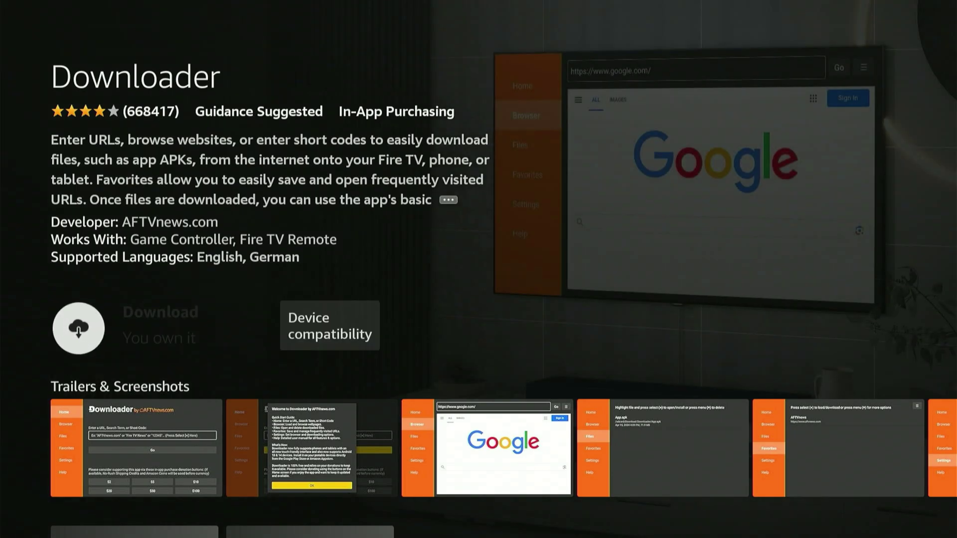
{"action": "key", "text": "Return"}
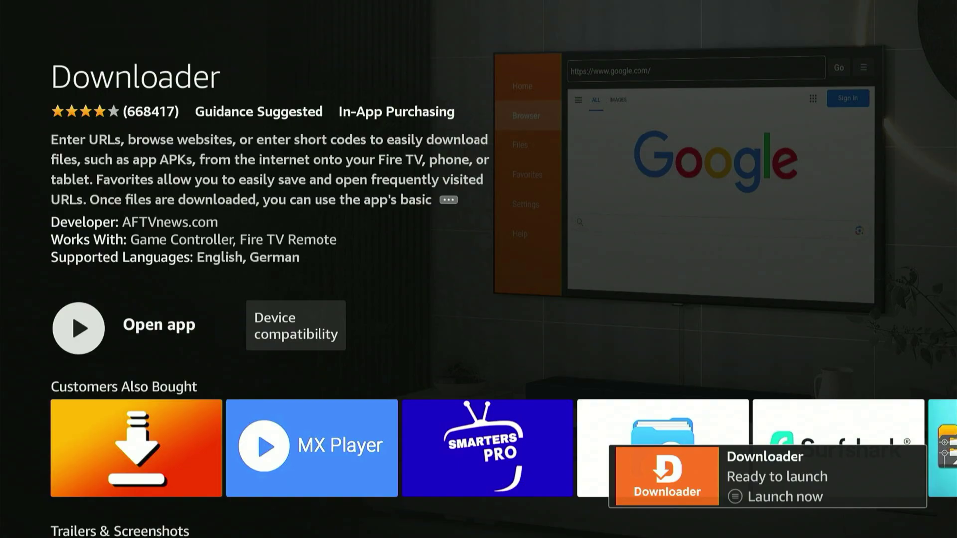
{"action": "key", "text": "Return"}
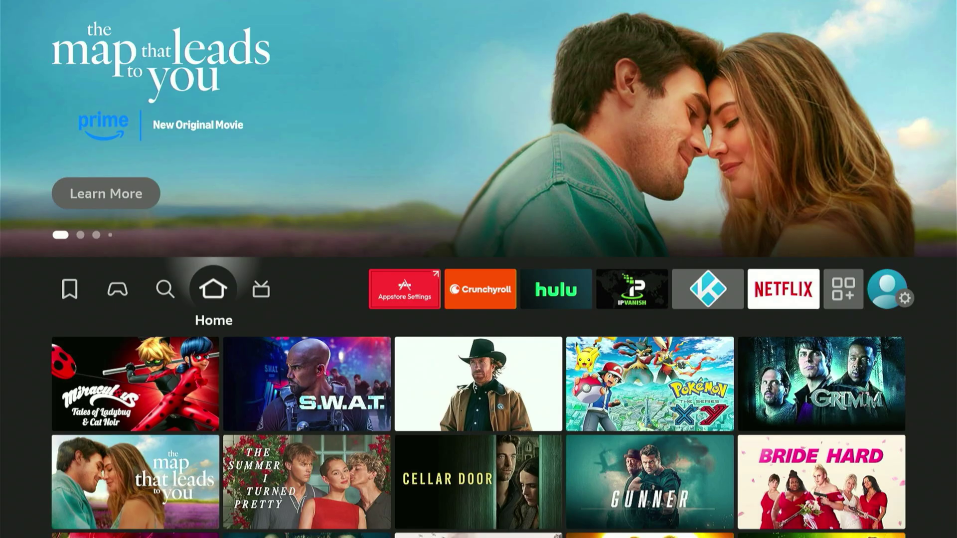
Go from the home screen to the device settings grid
{"action": "key", "text": "Right"}
{"action": "key", "text": "Right"}
{"action": "key", "text": "Right"}
{"action": "key", "text": "Right"}
{"action": "key", "text": "Right"}
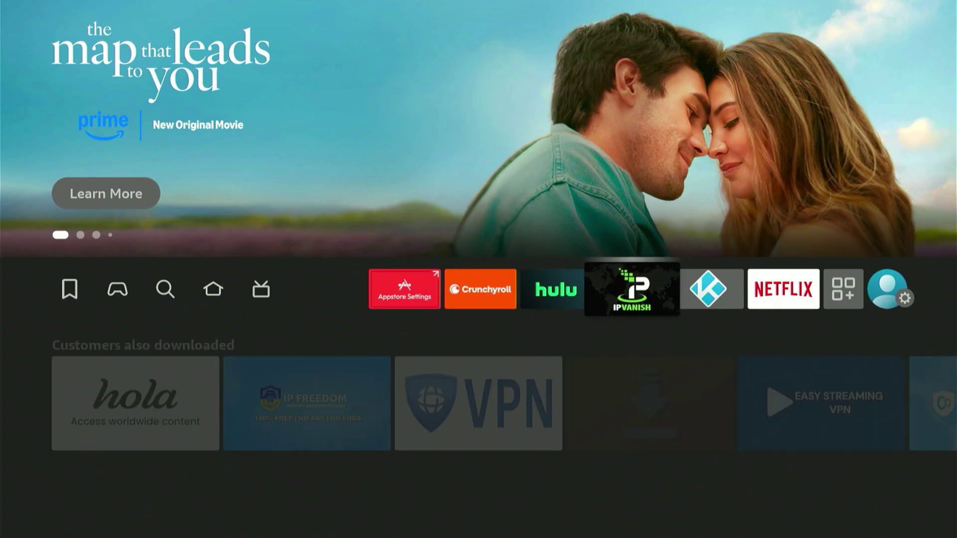
{"action": "key", "text": "Right"}
{"action": "key", "text": "Right"}
{"action": "key", "text": "Right"}
{"action": "key", "text": "Right"}
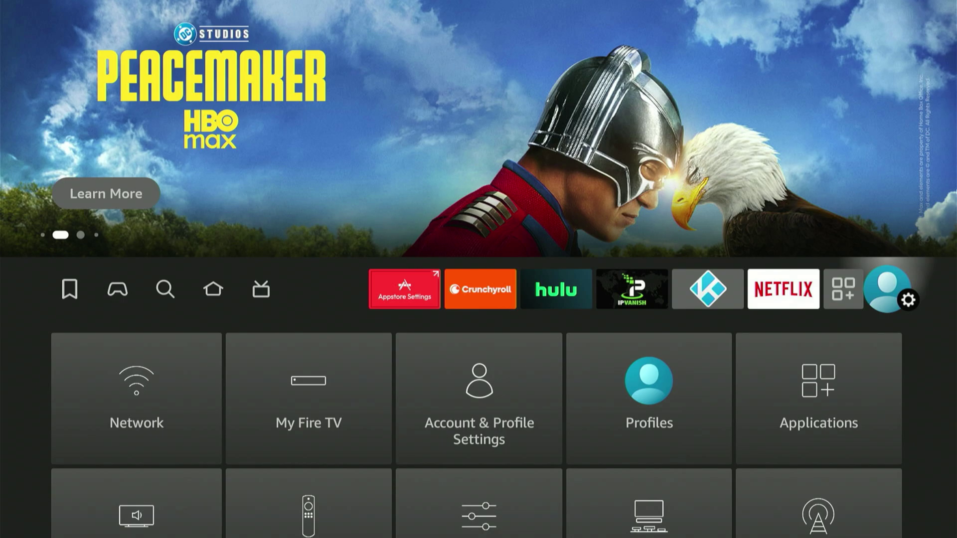
{"action": "key", "text": "Down"}
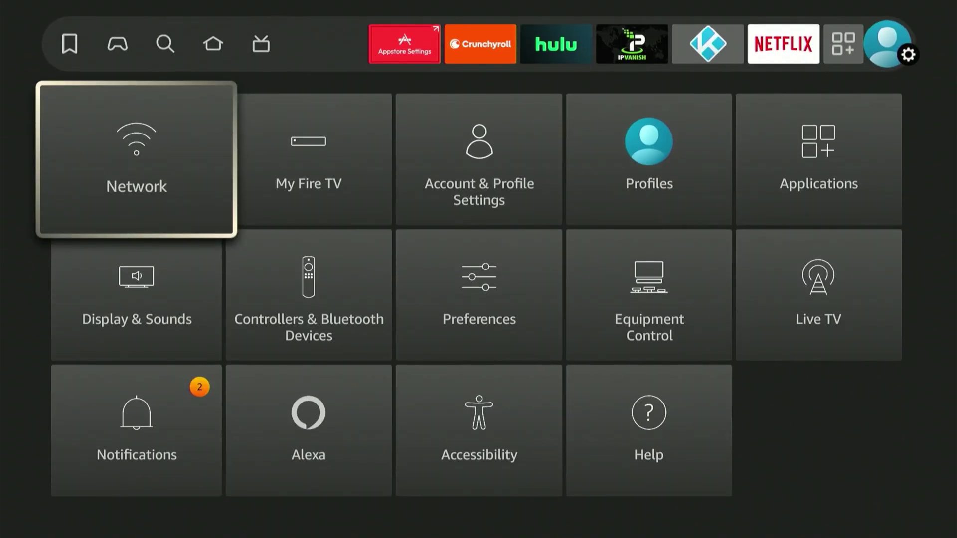
{"action": "key", "text": "Down"}
{"action": "key", "text": "Right"}
{"action": "key", "text": "Right"}
{"action": "key", "text": "Right"}
{"action": "key", "text": "Down"}
{"action": "key", "text": "Up"}
{"action": "key", "text": "Right"}
{"action": "key", "text": "Up"}
{"action": "key", "text": "Left"}
{"action": "key", "text": "Left"}
{"action": "key", "text": "Down"}
{"action": "key", "text": "Down"}
{"action": "key", "text": "Left"}
{"action": "key", "text": "Left"}
{"action": "key", "text": "Up"}
{"action": "key", "text": "Right"}
{"action": "key", "text": "Right"}
{"action": "key", "text": "Right"}
Open the My Fire TV settings and enter the About section
{"action": "key", "text": "Up"}
{"action": "key", "text": "Left"}
{"action": "key", "text": "Left"}
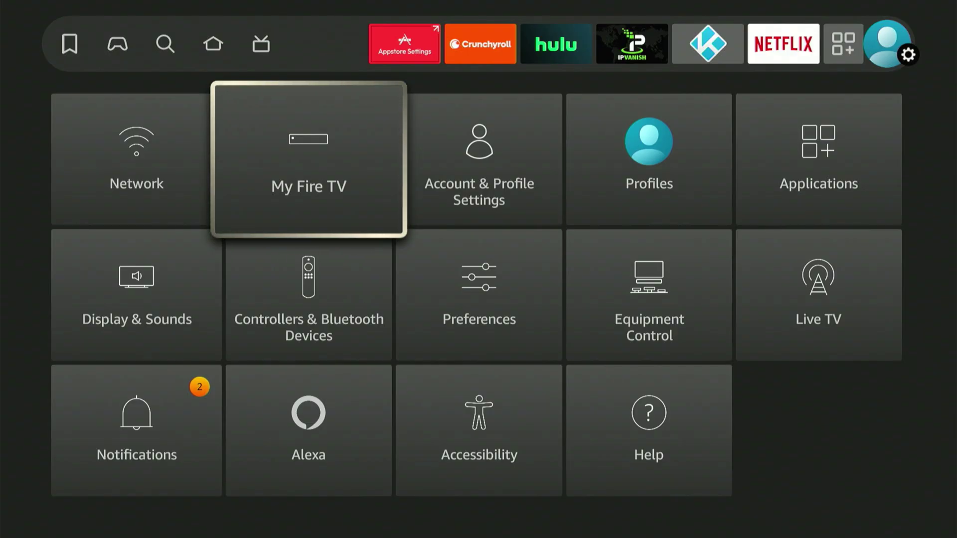
{"action": "key", "text": "Return"}
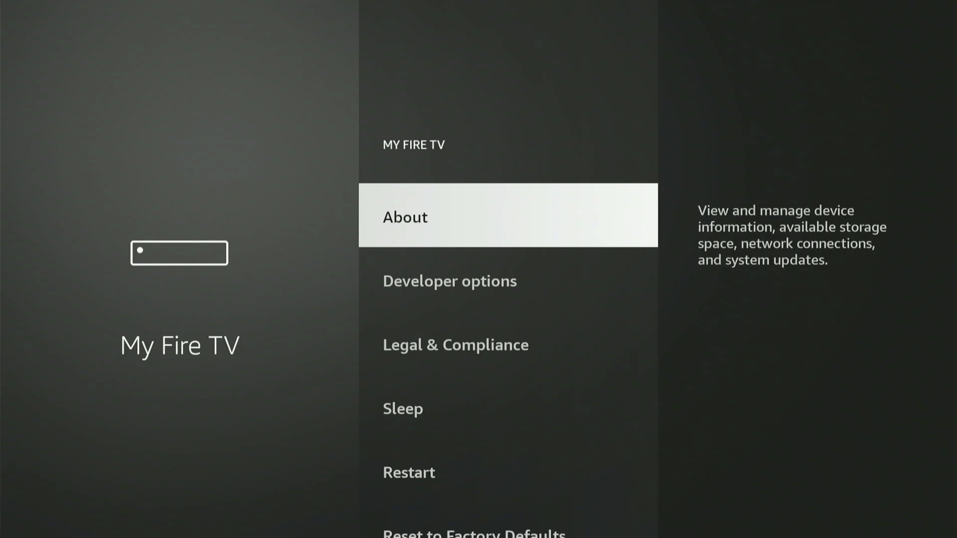
{"action": "key", "text": "Down"}
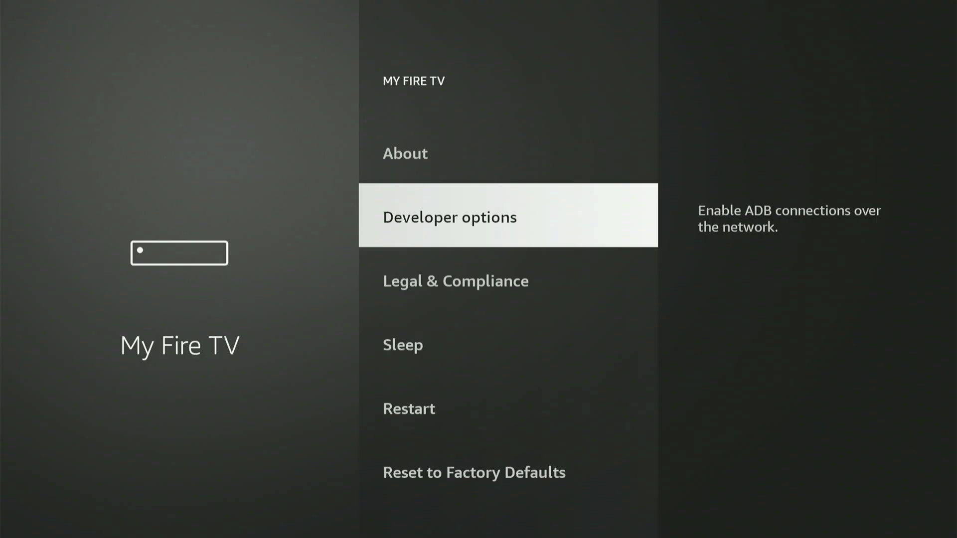
{"action": "key", "text": "Up"}
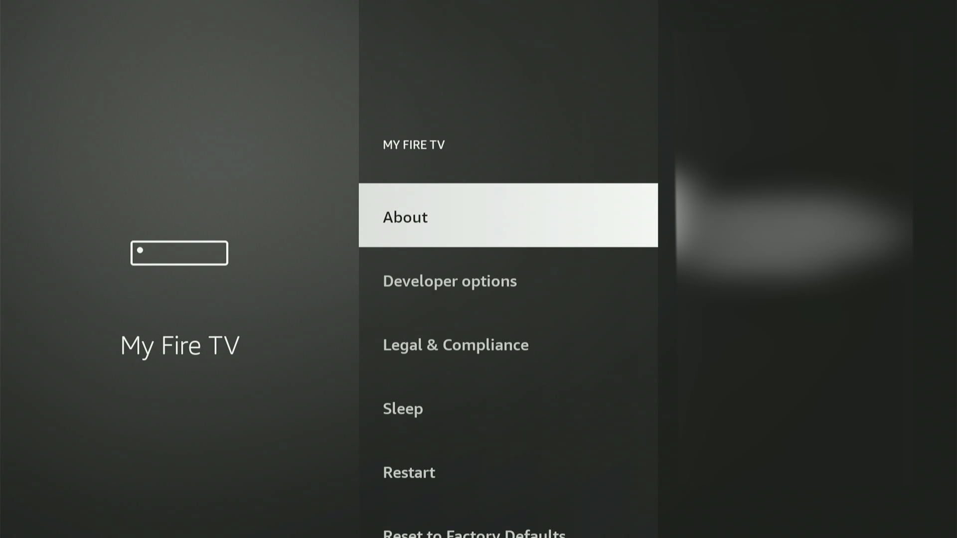
{"action": "key", "text": "Return"}
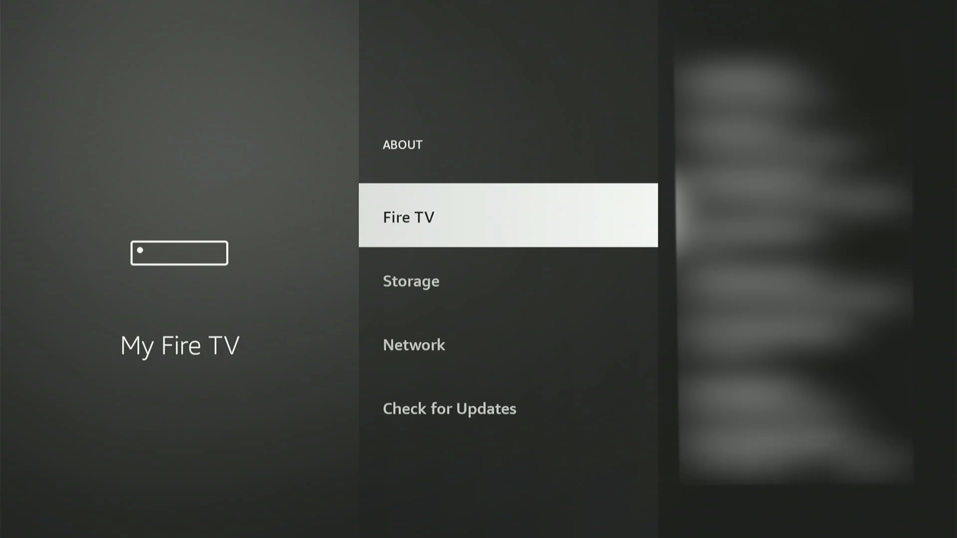
Select the Fire TV entry repeatedly to unlock the developer options
{"action": "key", "text": "Return"}
{"action": "key", "text": "Return"}
{"action": "key", "text": "Return"}
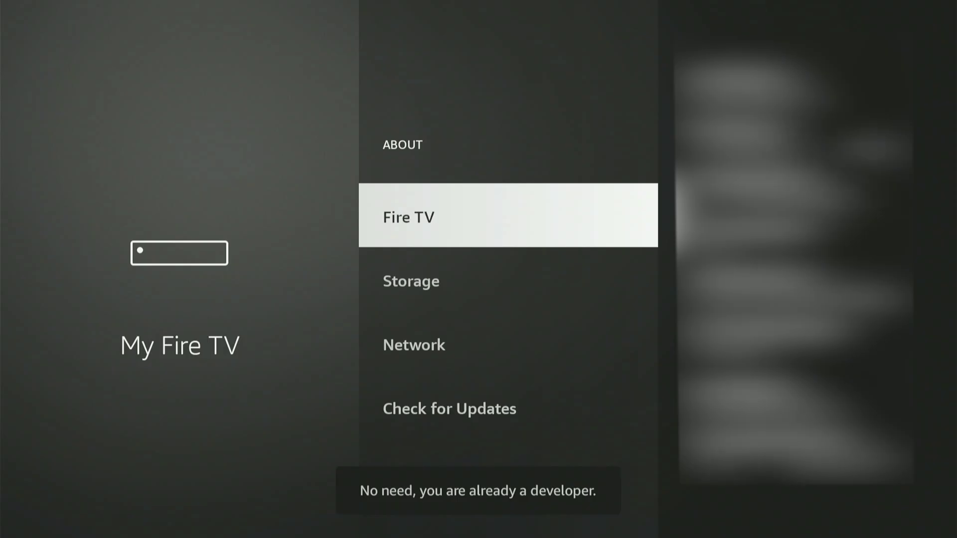
{"action": "key", "text": "Return"}
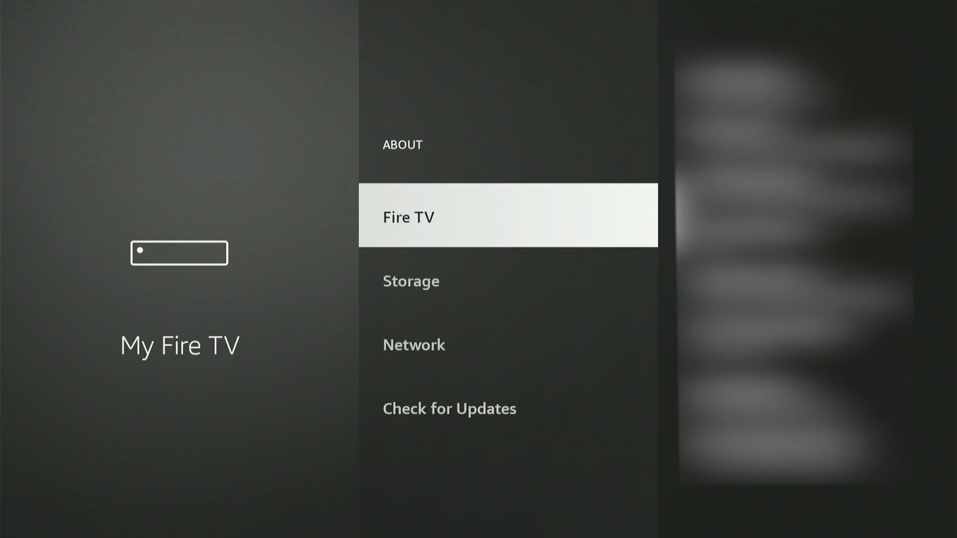
Return to My Fire TV and open the Install unknown apps list in Developer options
{"action": "key", "text": "Escape"}
{"action": "key", "text": "Down"}
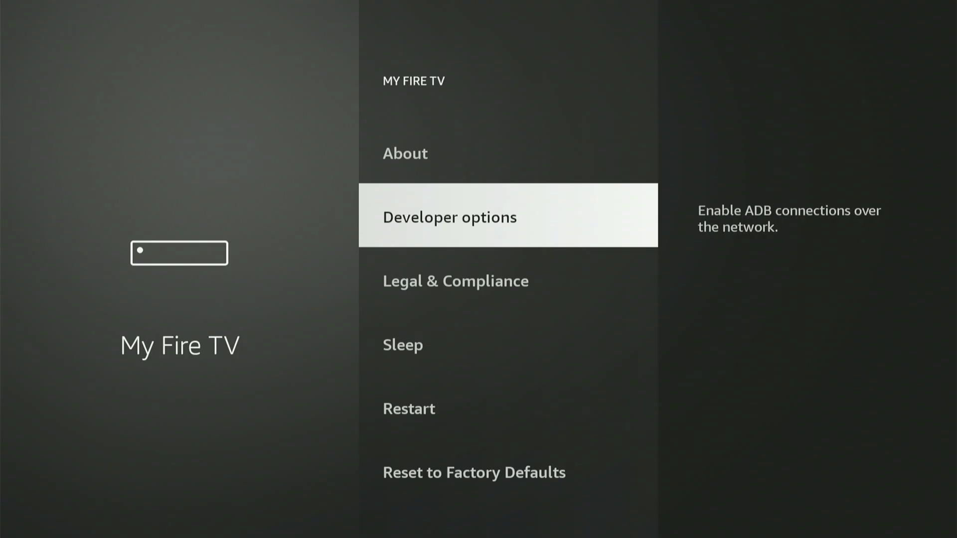
{"action": "key", "text": "Return"}
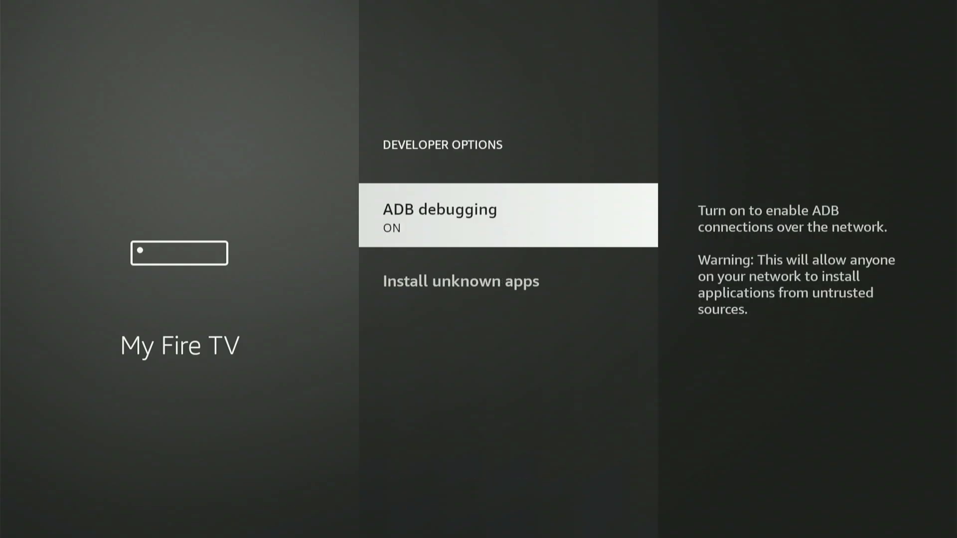
{"action": "key", "text": "Return"}
{"action": "key", "text": "Down"}
{"action": "key", "text": "Return"}
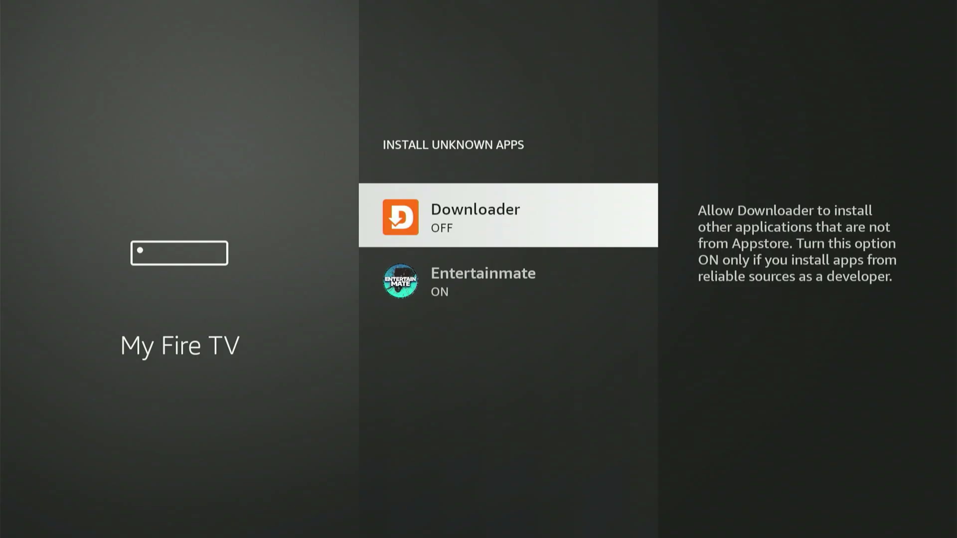
Allow Downloader to install unknown apps by turning its permission on
{"action": "key", "text": "Down"}
{"action": "key", "text": "Up"}
{"action": "key", "text": "Return"}
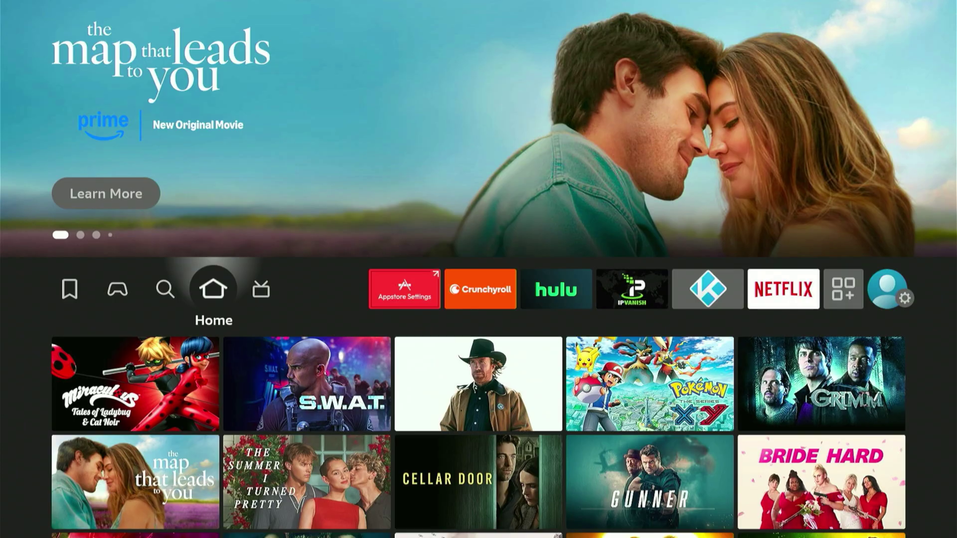
Open the full Your Apps & Channels list from the home screen
{"action": "key", "text": "Right"}
{"action": "key", "text": "Right"}
{"action": "key", "text": "Right"}
{"action": "key", "text": "Right"}
{"action": "key", "text": "Right"}
{"action": "key", "text": "Right"}
{"action": "key", "text": "Right"}
{"action": "key", "text": "Right"}
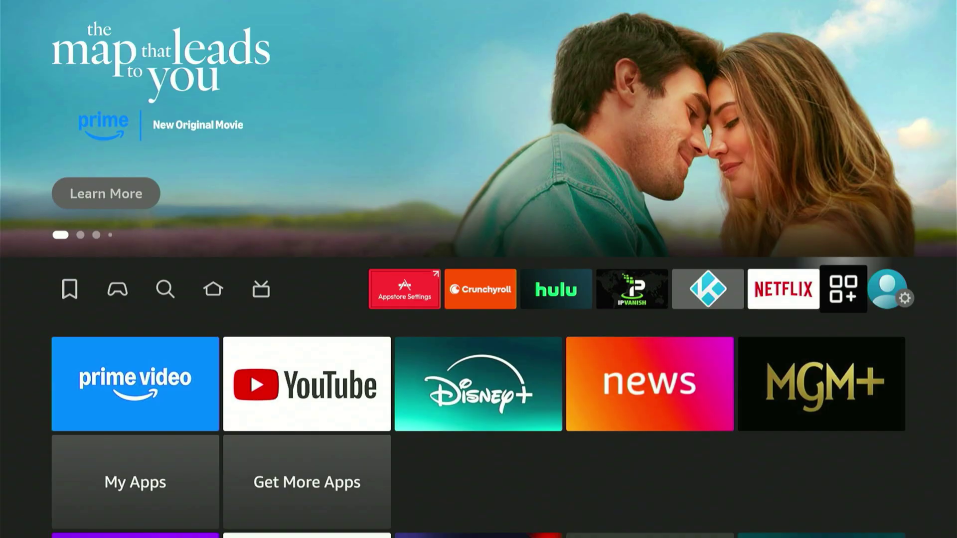
{"action": "key", "text": "Return"}
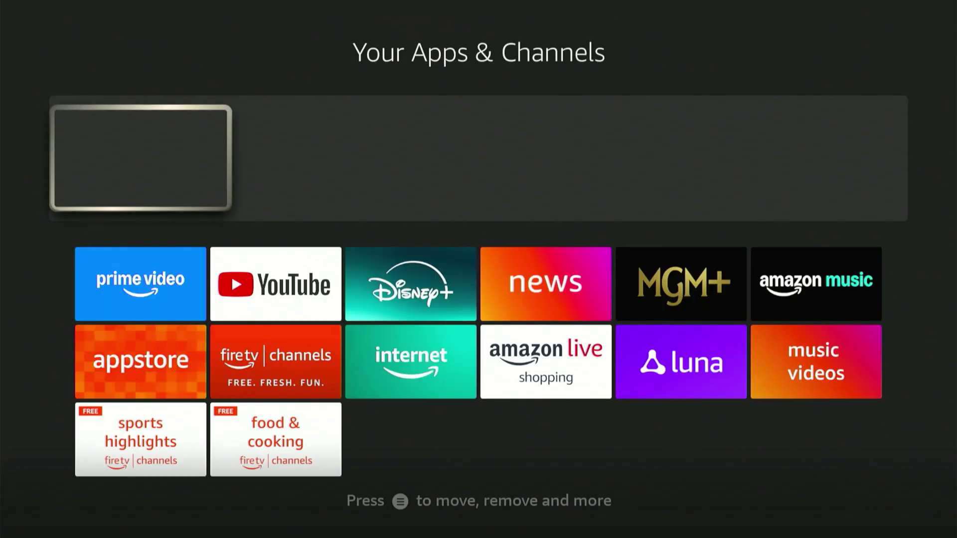
Find and launch Downloader in the app list, and dismiss its welcome message
{"action": "key", "text": "Down"}
{"action": "key", "text": "Down"}
{"action": "key", "text": "Down"}
{"action": "key", "text": "Down"}
{"action": "key", "text": "Down"}
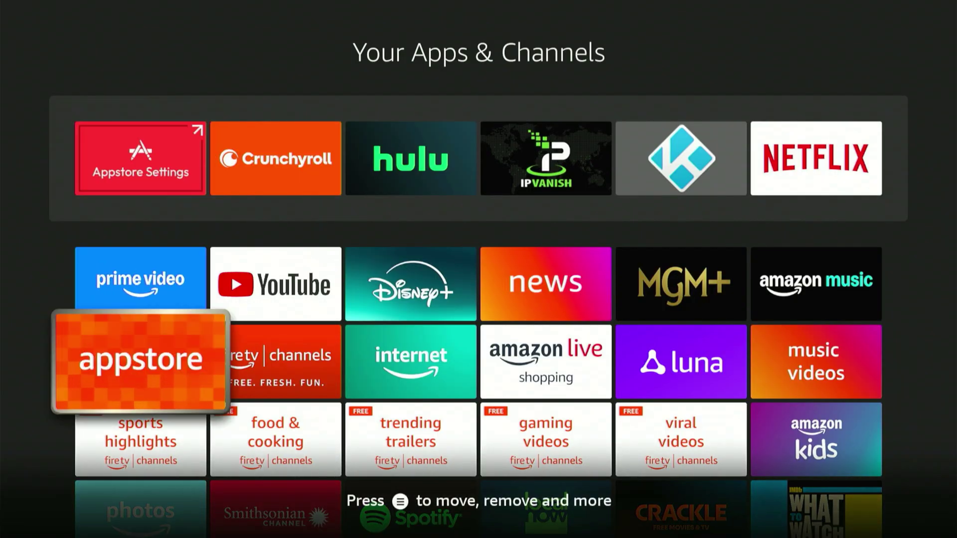
{"action": "key", "text": "Right"}
{"action": "key", "text": "Right"}
{"action": "key", "text": "Right"}
{"action": "key", "text": "Right"}
{"action": "key", "text": "Right"}
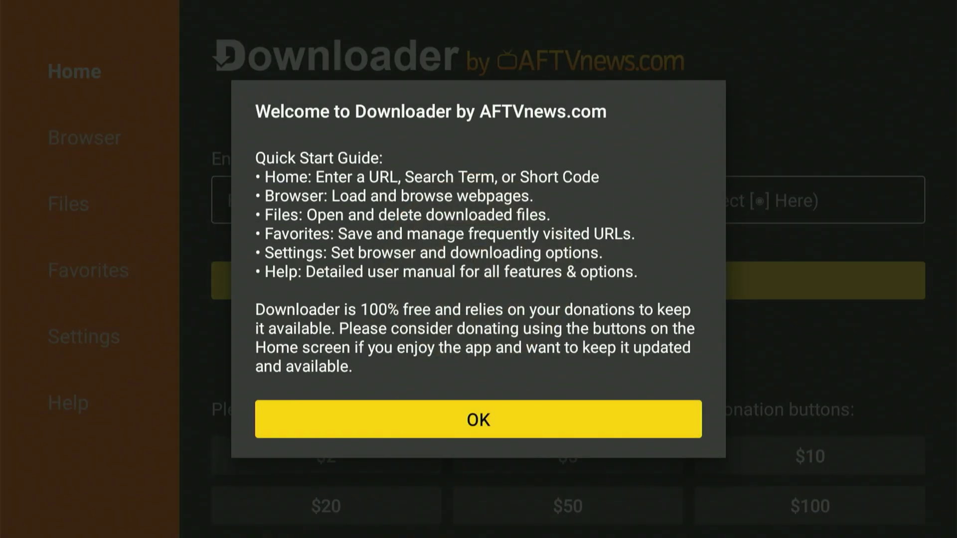
{"action": "key", "text": "Return"}
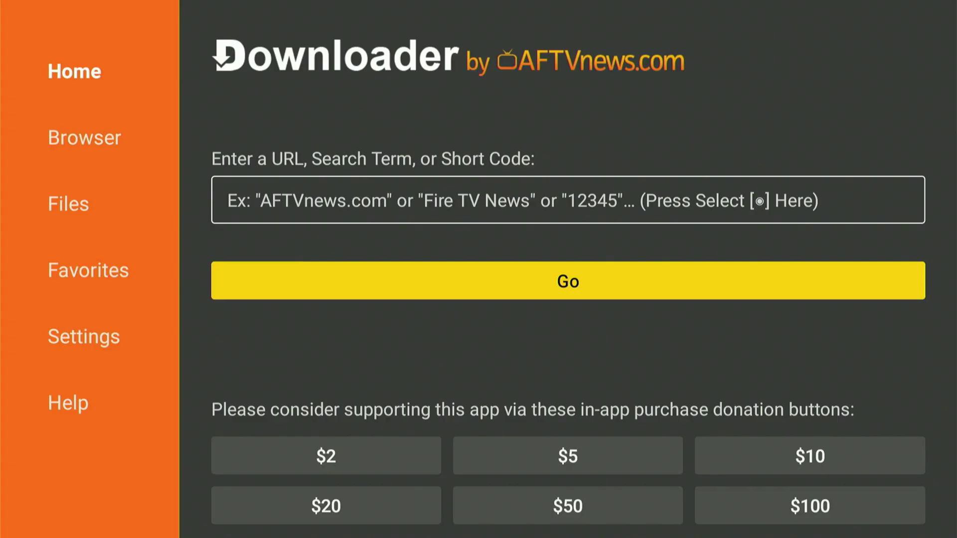
Enter the short code 3826020 in Downloader's URL field on the Home page
{"action": "key", "text": "Up"}
{"action": "key", "text": "Return"}
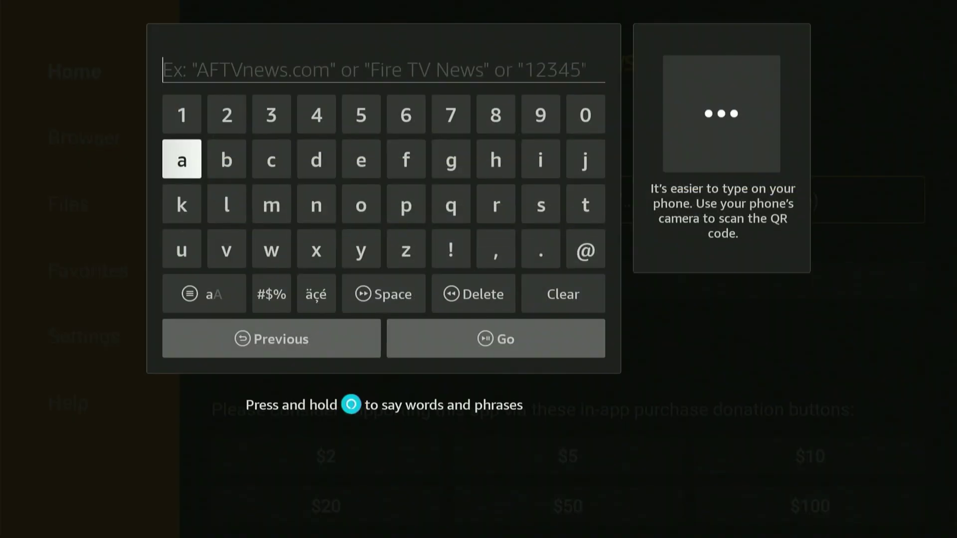
{"action": "key", "text": "Up"}
{"action": "key", "text": "Right"}
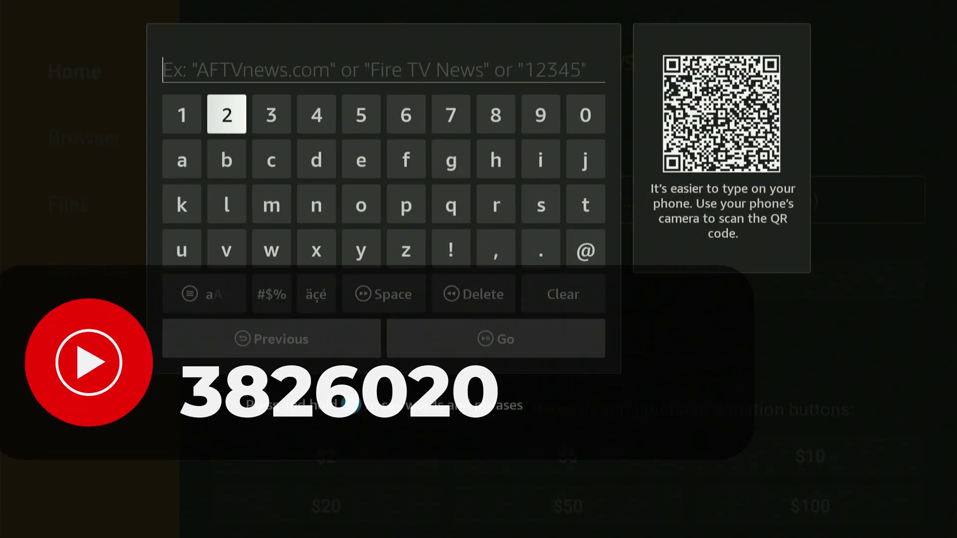
{"action": "key", "text": "Right"}
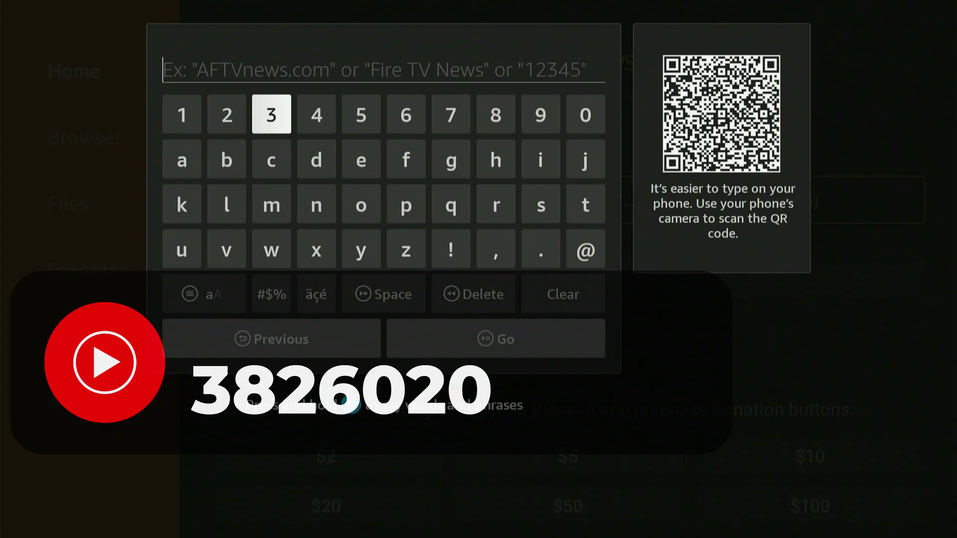
{"action": "key", "text": "Return"}
{"action": "key", "text": "Right"}
{"action": "key", "text": "Right"}
{"action": "key", "text": "Right"}
{"action": "key", "text": "Right"}
{"action": "key", "text": "Right"}
{"action": "key", "text": "Return"}
{"action": "key", "text": "Left"}
{"action": "key", "text": "Left"}
{"action": "key", "text": "Left"}
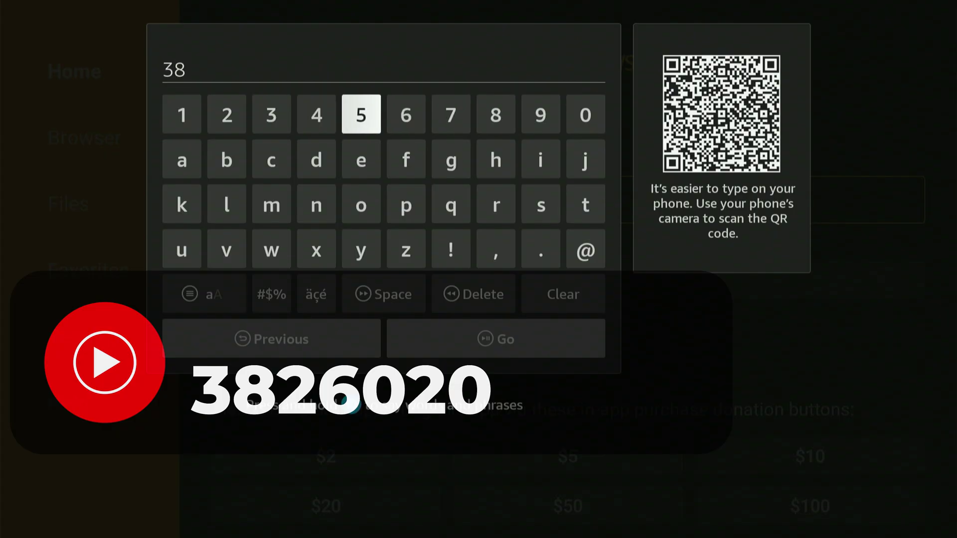
{"action": "key", "text": "Left"}
{"action": "key", "text": "Left"}
{"action": "key", "text": "Left"}
{"action": "key", "text": "Return"}
{"action": "key", "text": "Right"}
{"action": "key", "text": "Right"}
{"action": "key", "text": "Right"}
{"action": "key", "text": "Right"}
{"action": "key", "text": "Return"}
{"action": "key", "text": "Right"}
{"action": "key", "text": "Right"}
{"action": "key", "text": "Right"}
{"action": "key", "text": "Right"}
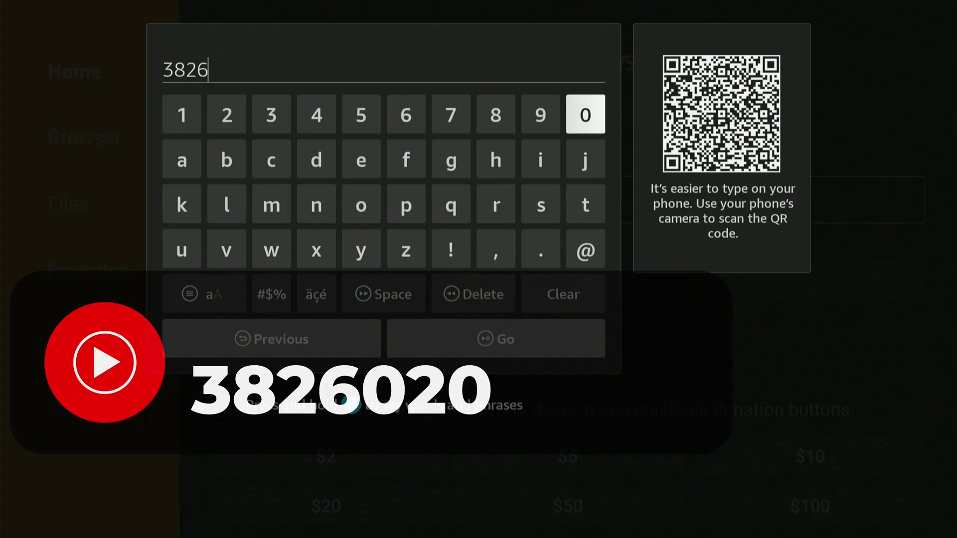
{"action": "key", "text": "Return"}
{"action": "key", "text": "Right"}
{"action": "key", "text": "Right"}
{"action": "key", "text": "Return"}
{"action": "key", "text": "Left"}
{"action": "key", "text": "Left"}
{"action": "key", "text": "Return"}
Submit the entered short code to download its APK file
{"action": "key", "text": "Down"}
{"action": "key", "text": "Down"}
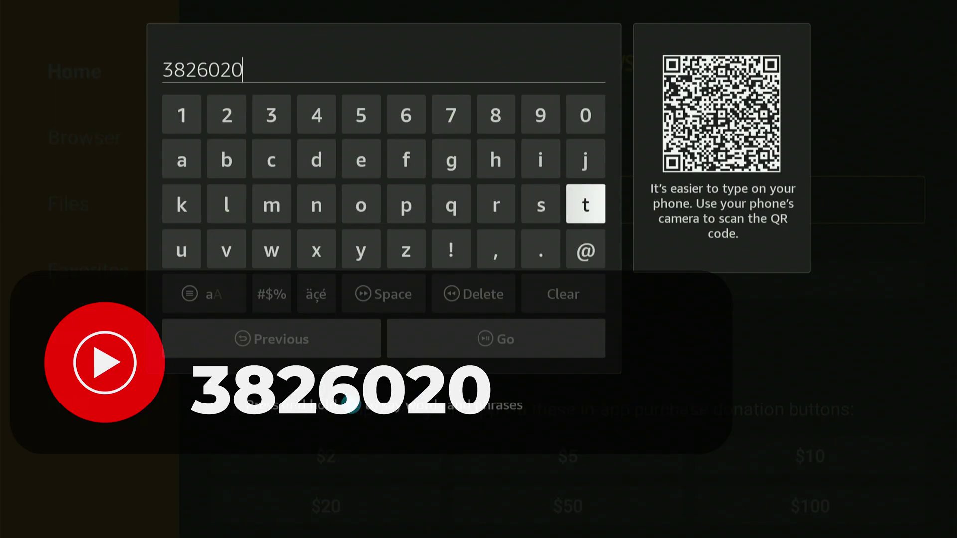
{"action": "key", "text": "Down"}
{"action": "key", "text": "Down"}
{"action": "key", "text": "Down"}
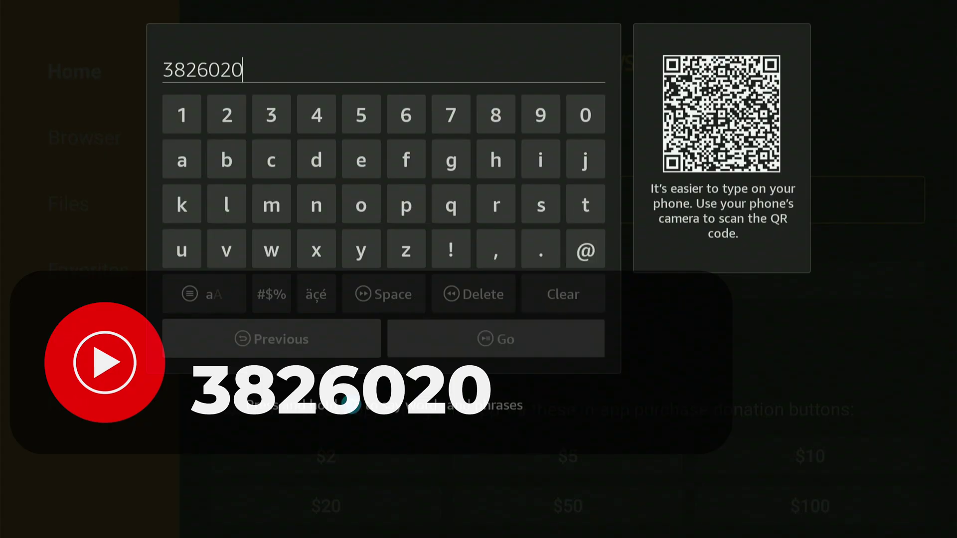
{"action": "key", "text": "Return"}
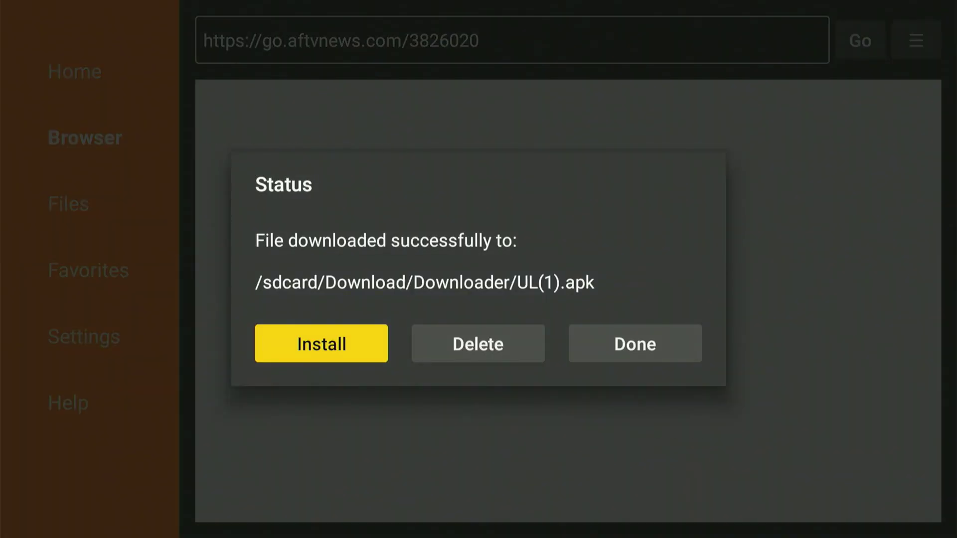
Delete the downloaded UL(1).apk file and confirm the deletion
{"action": "left_click", "coordinate": [478, 343]}
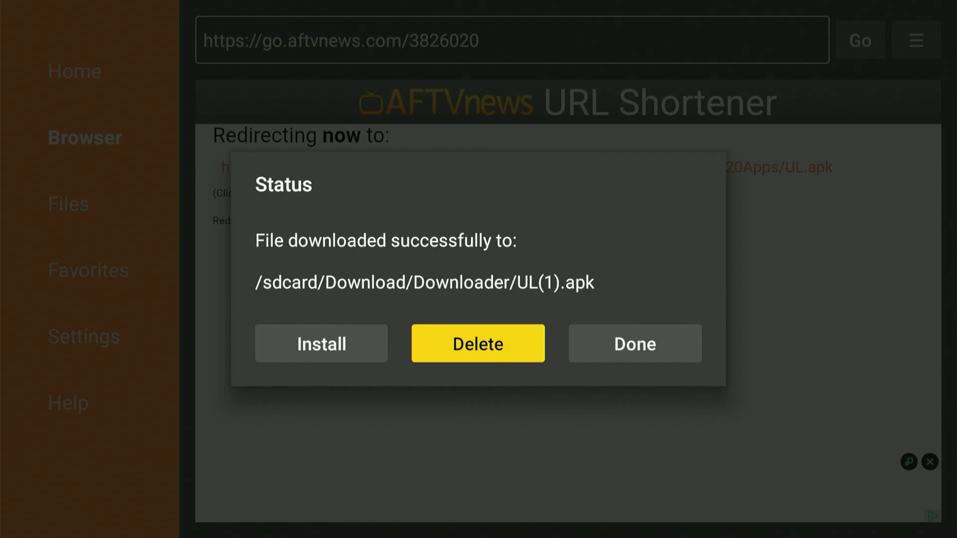
{"action": "key", "text": "Return"}
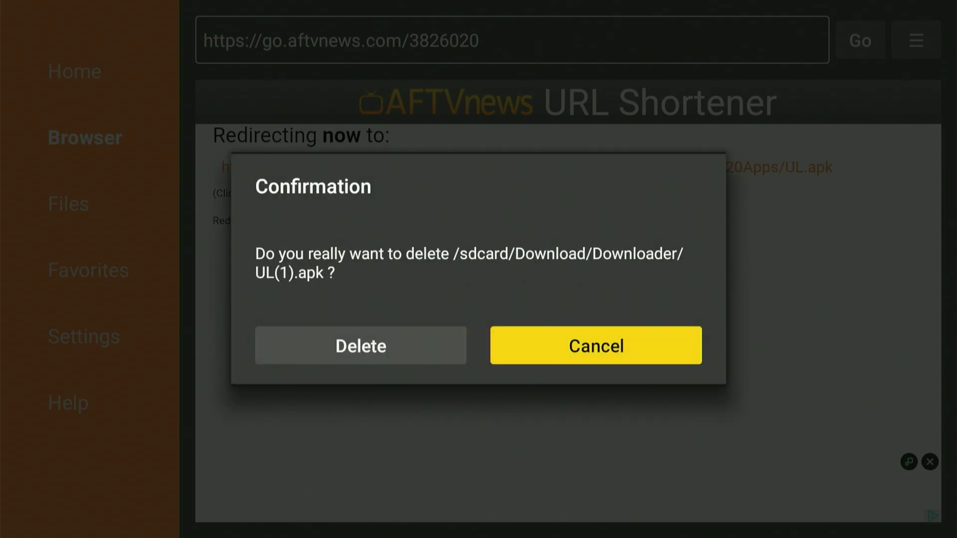
{"action": "key", "text": "Left"}
{"action": "key", "text": "Return"}
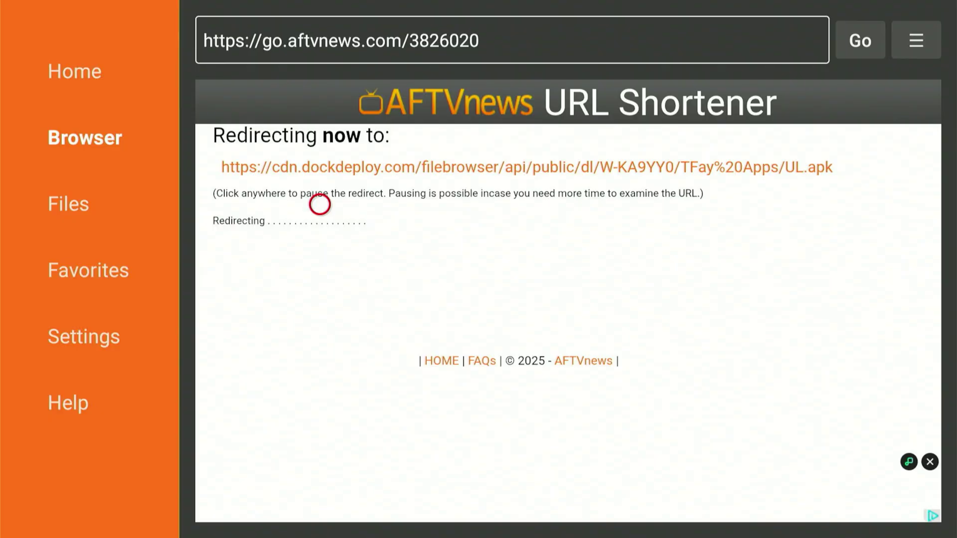
Return to the Fire TV home screen and open the My Fire TV settings
{"action": "key", "text": "Home"}
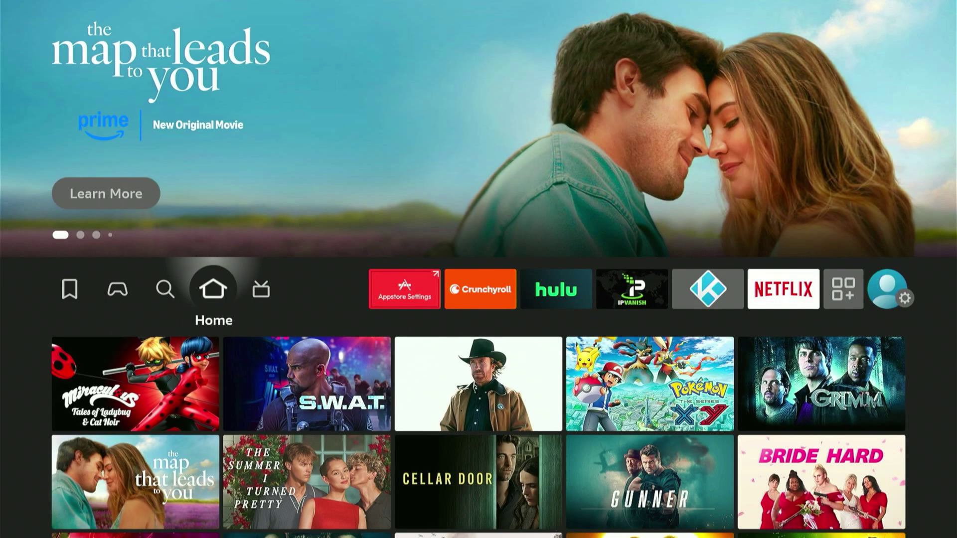
{"action": "key", "text": "Right"}
{"action": "key", "text": "Right"}
{"action": "key", "text": "Right"}
{"action": "key", "text": "Right"}
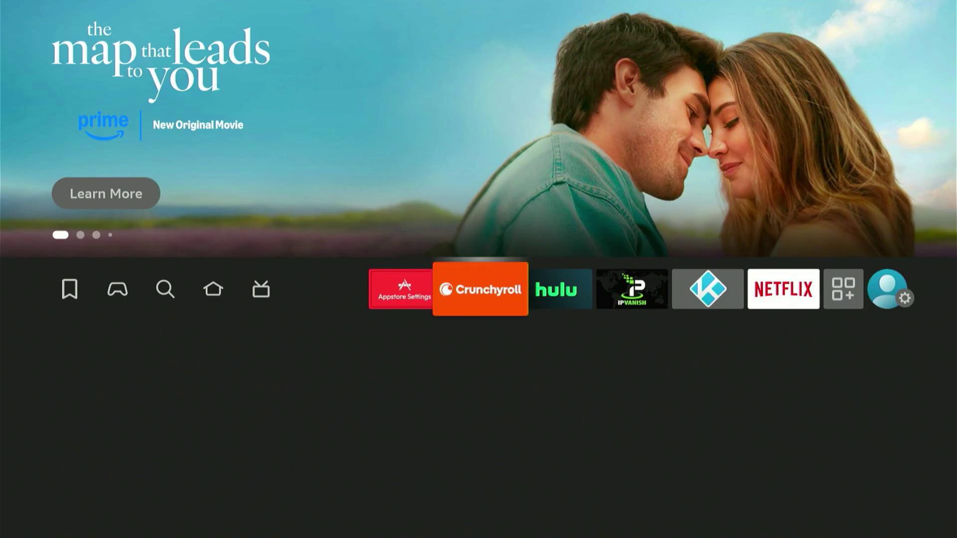
{"action": "key", "text": "Right"}
{"action": "key", "text": "Right"}
{"action": "key", "text": "Right"}
{"action": "key", "text": "Right"}
{"action": "key", "text": "Right"}
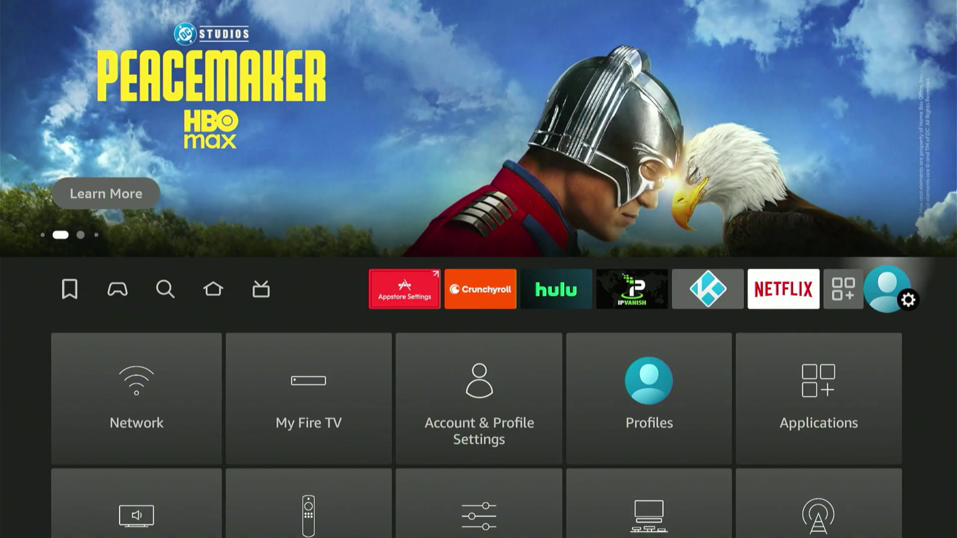
{"action": "key", "text": "Down"}
{"action": "key", "text": "Right"}
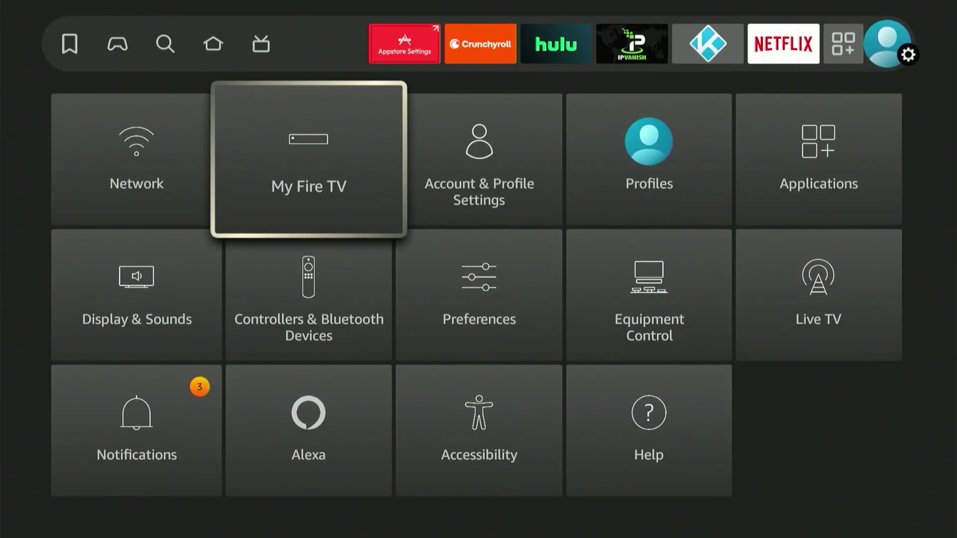
{"action": "key", "text": "Return"}
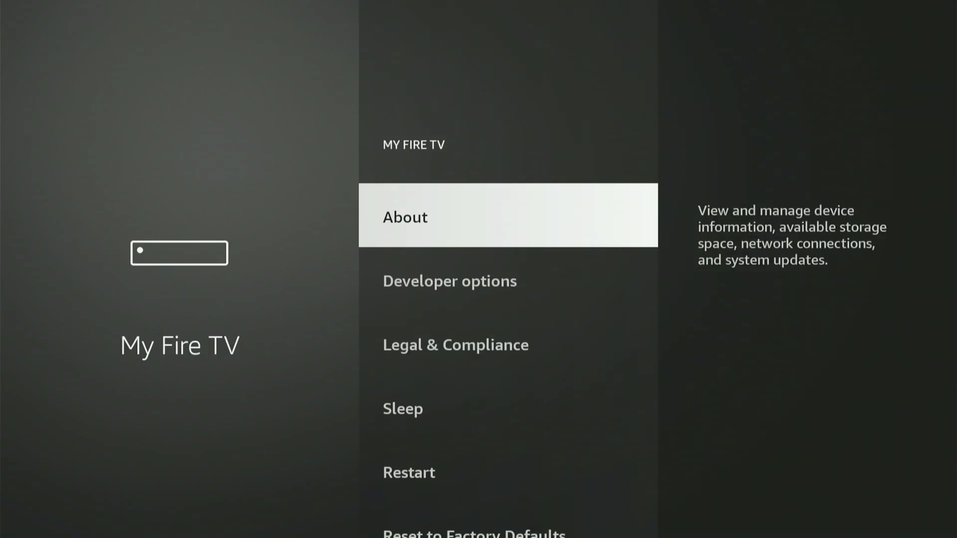
Open the Install unknown apps list in the developer options
{"action": "key", "text": "Down"}
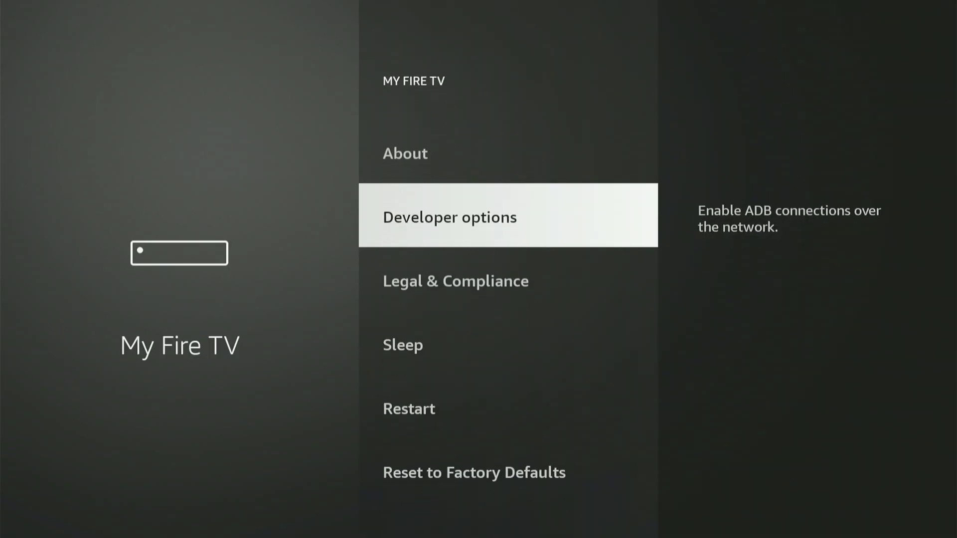
{"action": "key", "text": "Return"}
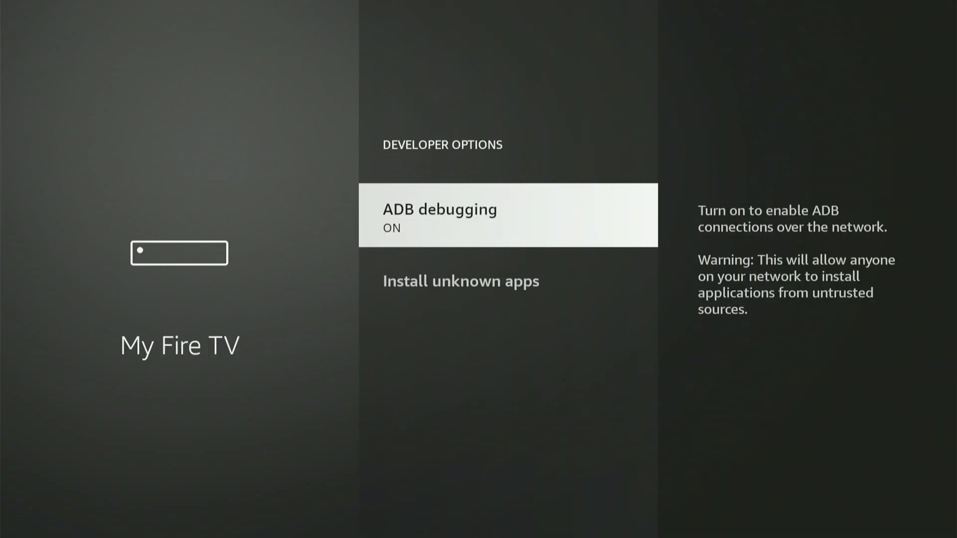
{"action": "key", "text": "Down"}
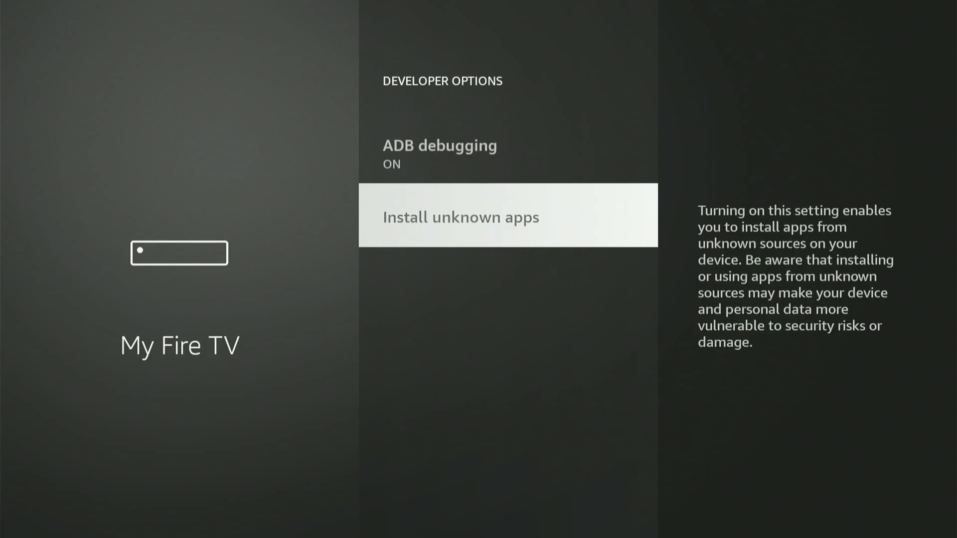
{"action": "key", "text": "Return"}
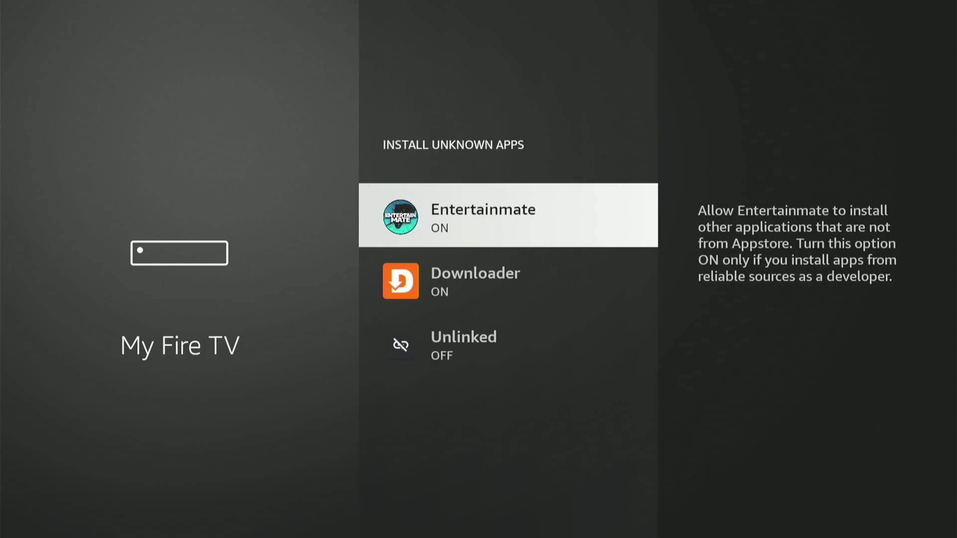
Allow Unlinked to install unknown apps
{"action": "key", "text": "Down"}
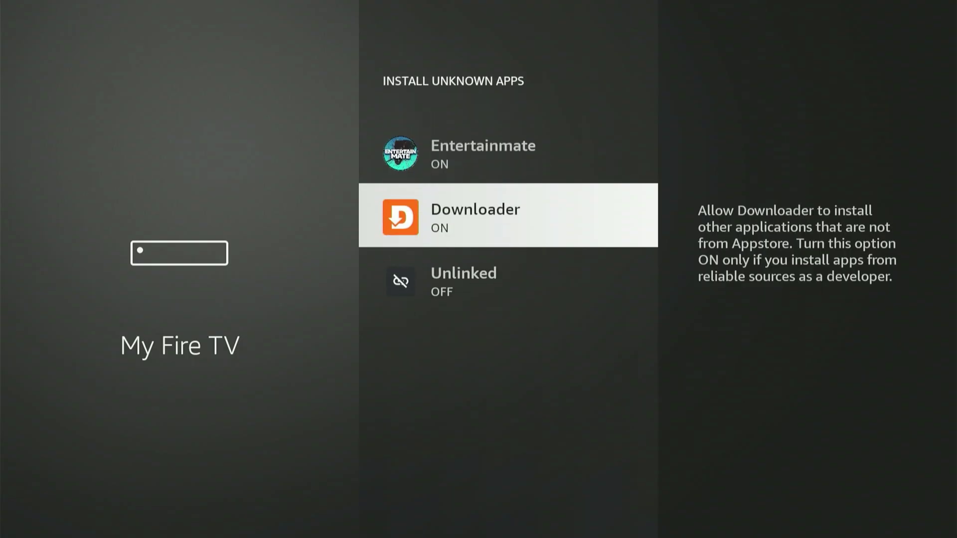
{"action": "key", "text": "Down"}
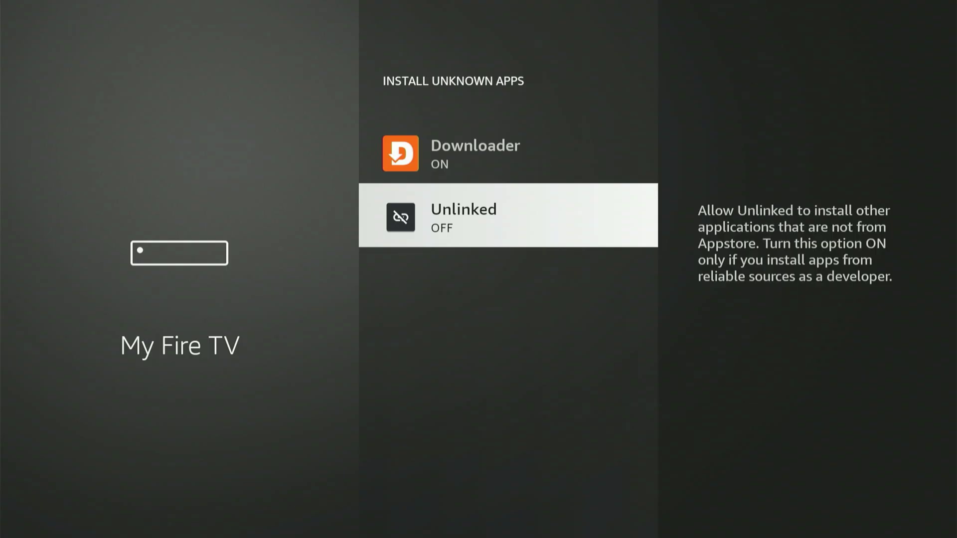
{"action": "key", "text": "Return"}
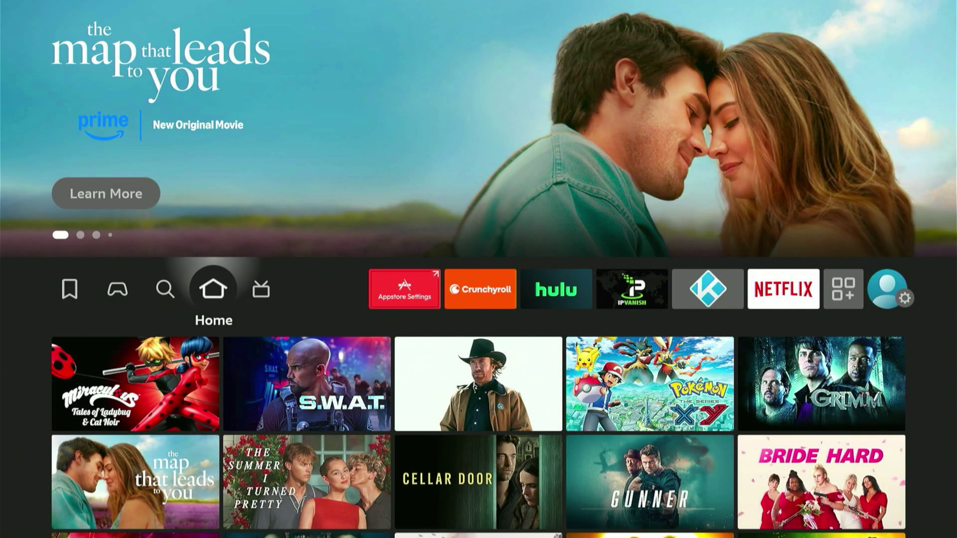
Open the full Your Apps & Channels list from the home screen
{"action": "key", "text": "Right"}
{"action": "key", "text": "Right"}
{"action": "key", "text": "Right"}
{"action": "key", "text": "Right"}
{"action": "key", "text": "Right"}
{"action": "key", "text": "Right"}
{"action": "key", "text": "Right"}
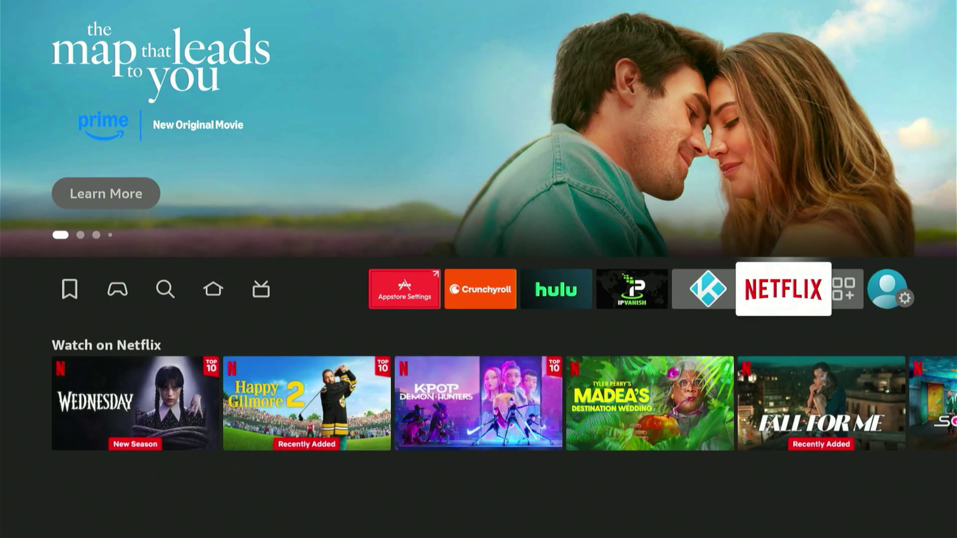
{"action": "key", "text": "Right"}
{"action": "key", "text": "Return"}
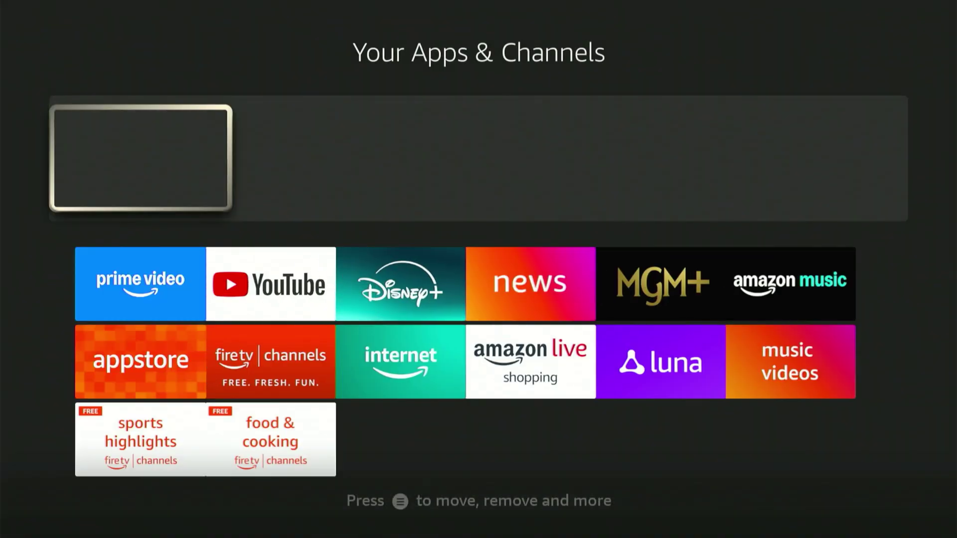
Find Unlinked at the end of the app list and launch it
{"action": "key", "text": "Down"}
{"action": "key", "text": "Down"}
{"action": "key", "text": "Down"}
{"action": "key", "text": "Down"}
{"action": "key", "text": "Down"}
{"action": "key", "text": "Down"}
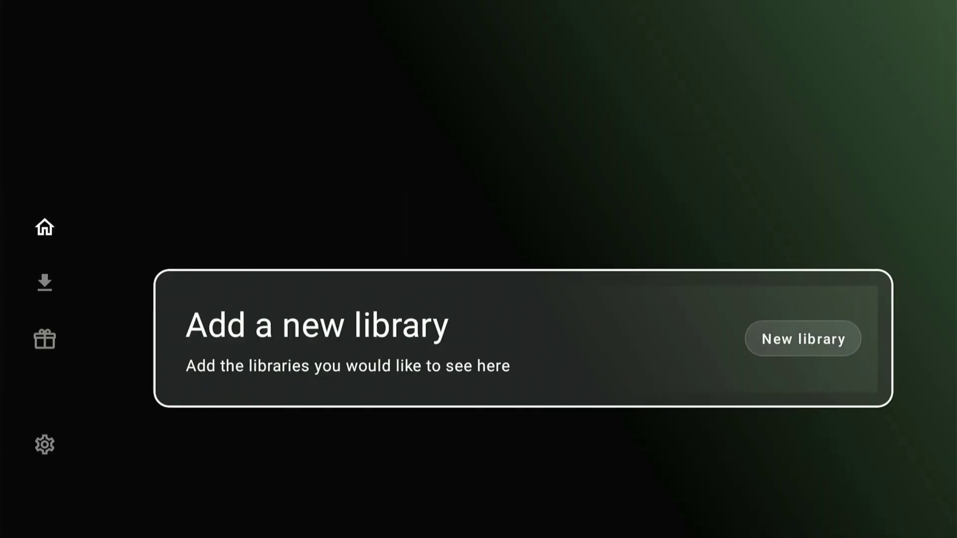
Start adding a new library in Unlinked and enter firetweaks to identify it
{"action": "key", "text": "Return"}
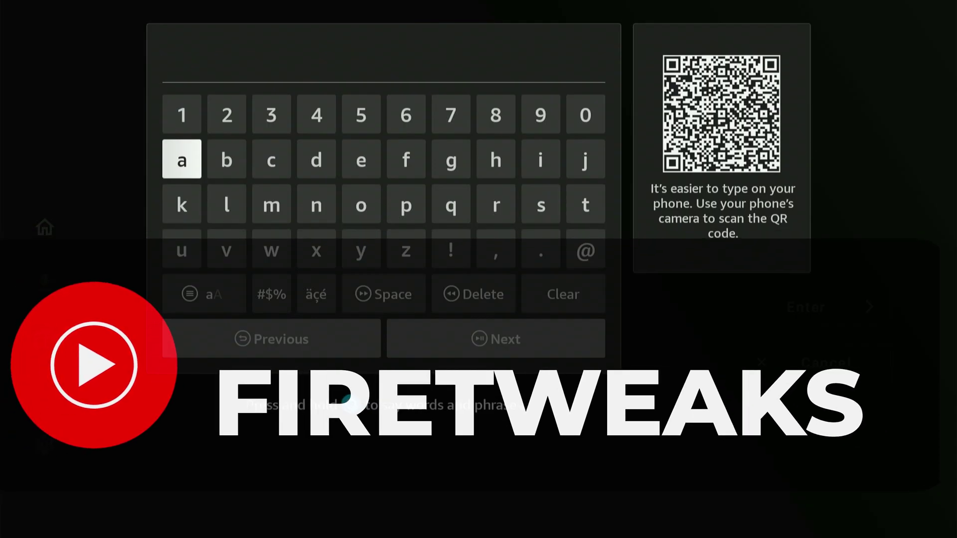
{"action": "key", "text": "Right"}
{"action": "key", "text": "Right"}
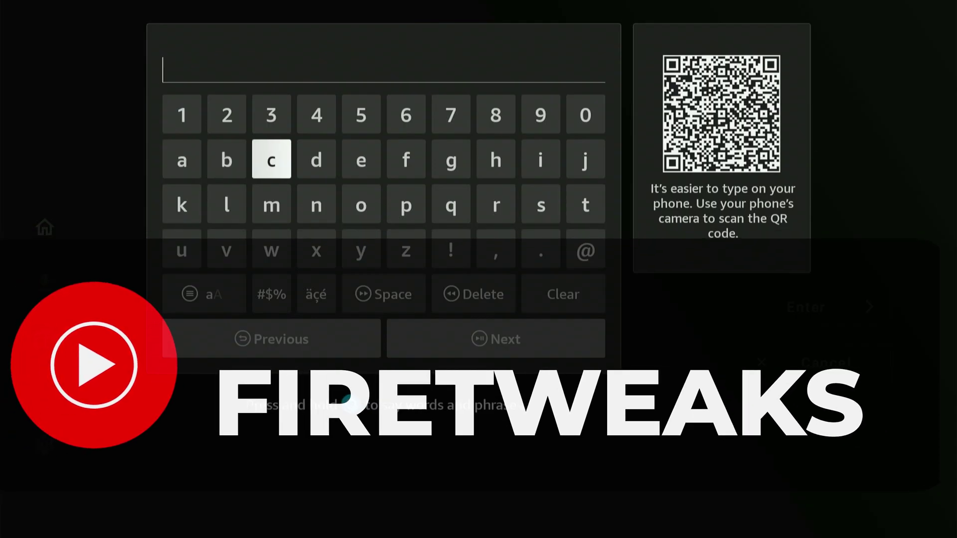
{"action": "key", "text": "Right"}
{"action": "key", "text": "Right"}
{"action": "key", "text": "Right"}
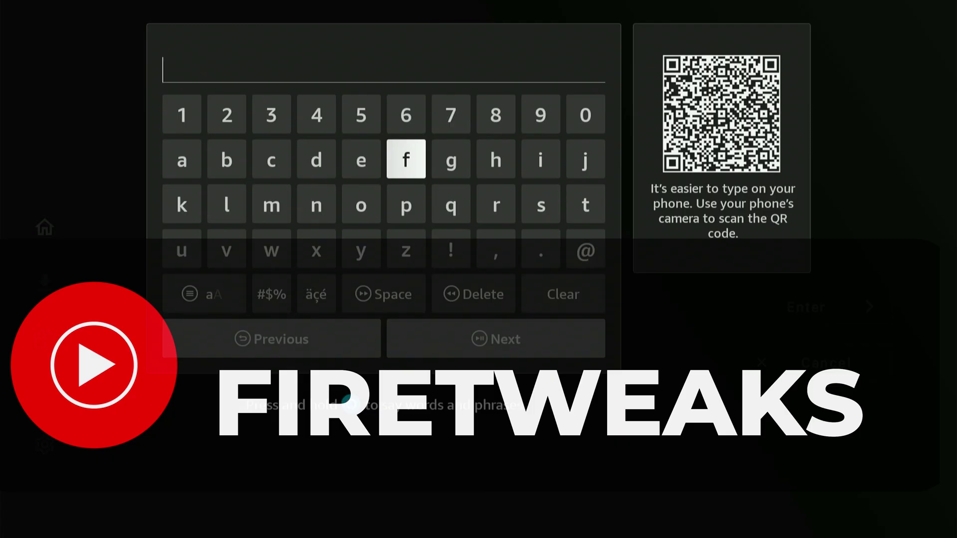
{"action": "key", "text": "Return"}
{"action": "key", "text": "Right"}
{"action": "key", "text": "Right"}
{"action": "key", "text": "Right"}
{"action": "key", "text": "Return"}
{"action": "key", "text": "Down"}
{"action": "key", "text": "Left"}
{"action": "key", "text": "Return"}
{"action": "key", "text": "Left"}
{"action": "key", "text": "Left"}
{"action": "key", "text": "Left"}
{"action": "key", "text": "Up"}
{"action": "key", "text": "Return"}
{"action": "key", "text": "Down"}
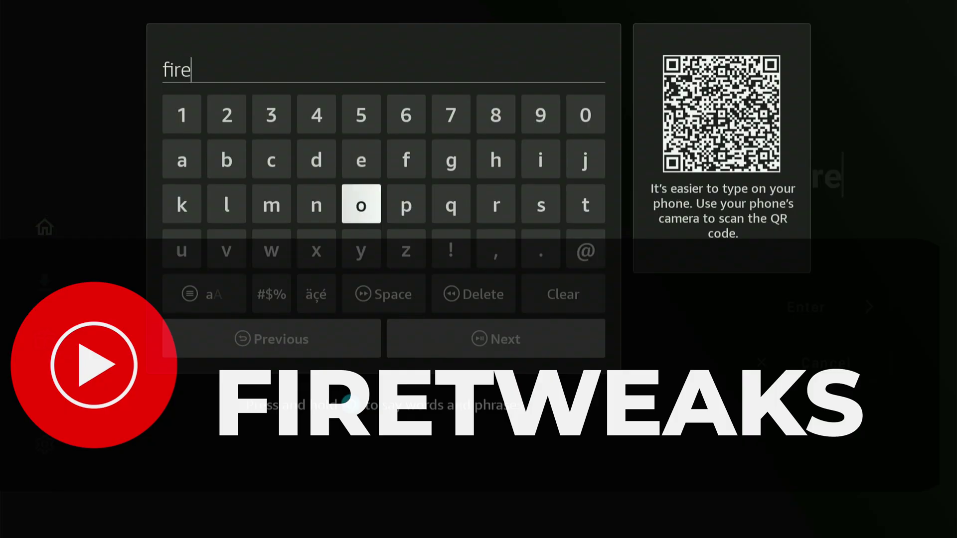
{"action": "key", "text": "Right"}
{"action": "key", "text": "Right"}
{"action": "key", "text": "Right"}
{"action": "key", "text": "Right"}
{"action": "key", "text": "Right"}
{"action": "key", "text": "Return"}
{"action": "key", "text": "Left"}
{"action": "key", "text": "Left"}
{"action": "key", "text": "Left"}
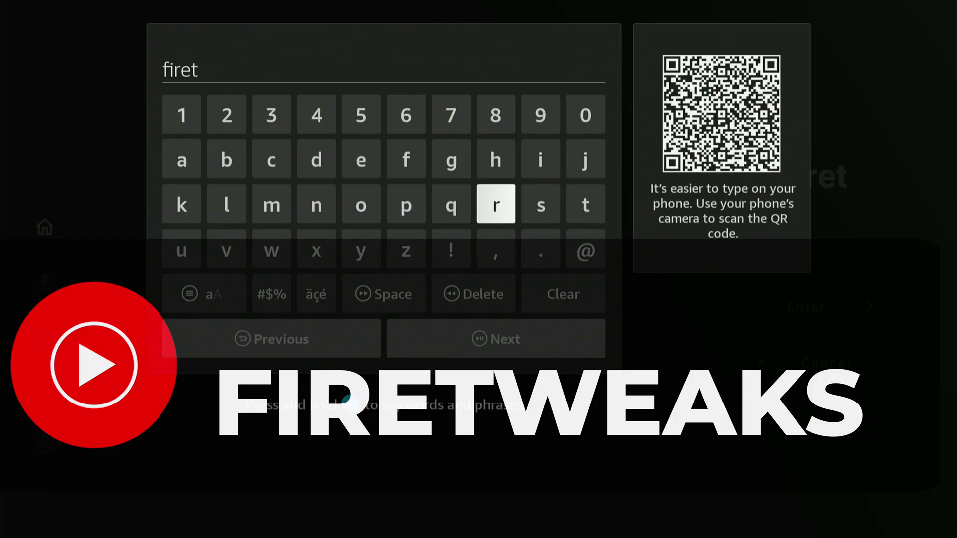
{"action": "key", "text": "Left"}
{"action": "key", "text": "Left"}
{"action": "key", "text": "Left"}
{"action": "key", "text": "Left"}
{"action": "key", "text": "Down"}
{"action": "key", "text": "Return"}
{"action": "key", "text": "Up"}
{"action": "key", "text": "Up"}
{"action": "key", "text": "Right"}
{"action": "key", "text": "Right"}
{"action": "key", "text": "Return"}
{"action": "key", "text": "Left"}
{"action": "key", "text": "Left"}
{"action": "key", "text": "Left"}
{"action": "key", "text": "Left"}
{"action": "key", "text": "Return"}
{"action": "key", "text": "Down"}
{"action": "key", "text": "Return"}
{"action": "key", "text": "Right"}
{"action": "key", "text": "Right"}
{"action": "key", "text": "Right"}
{"action": "key", "text": "Right"}
{"action": "key", "text": "Right"}
{"action": "key", "text": "Right"}
{"action": "key", "text": "Right"}
{"action": "key", "text": "Right"}
{"action": "key", "text": "Return"}
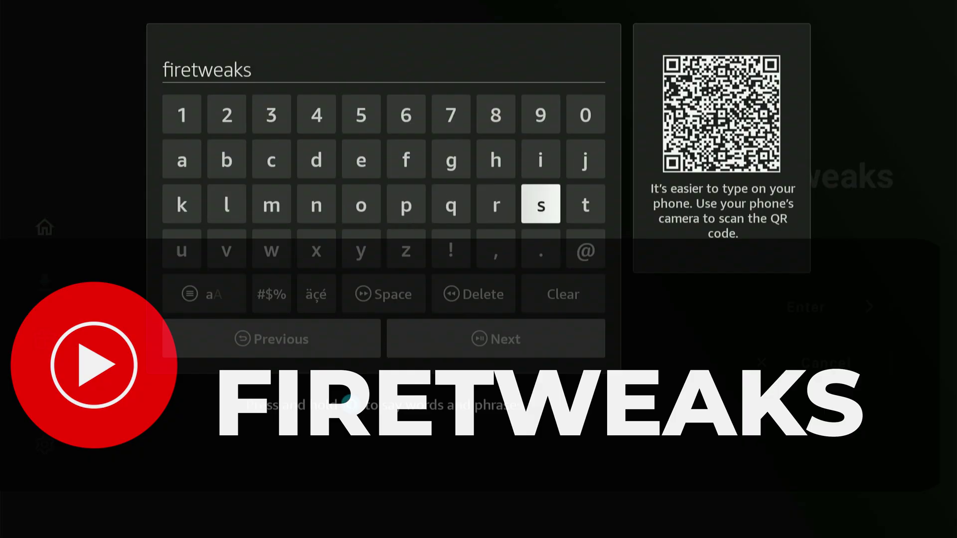
{"action": "key", "text": "Down"}
{"action": "key", "text": "Down"}
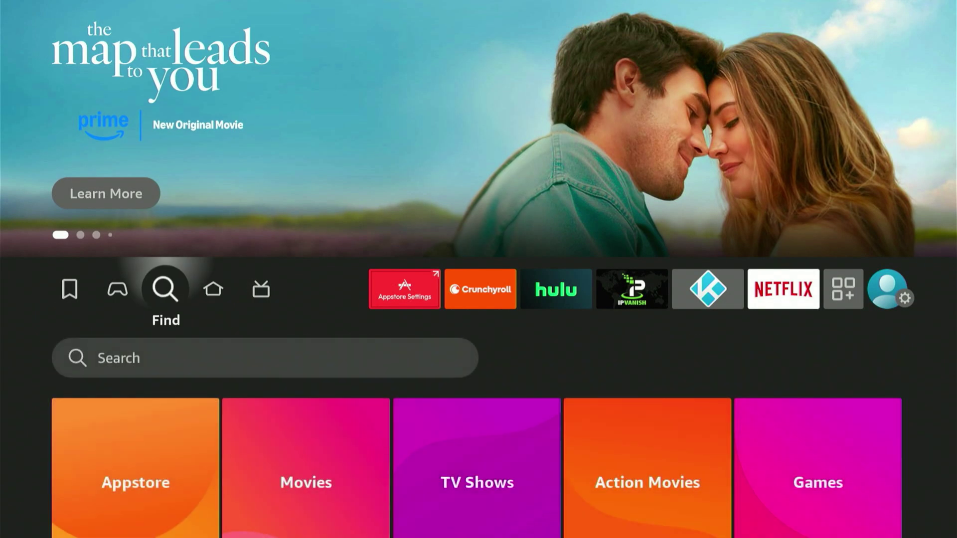
Open the search on the Fire TV Find page and enter Ipvanish as the search term
{"action": "key", "text": "Down"}
{"action": "key", "text": "Return"}
{"action": "key", "text": "Down"}
{"action": "key", "text": "Right"}
{"action": "key", "text": "Right"}
{"action": "key", "text": "Right"}
{"action": "key", "text": "Right"}
{"action": "key", "text": "Right"}
{"action": "key", "text": "Right"}
{"action": "key", "text": "Right"}
{"action": "key", "text": "Right"}
{"action": "key", "text": "Up"}
{"action": "key", "text": "Return"}
{"action": "key", "text": "Down"}
{"action": "key", "text": "Left"}
{"action": "key", "text": "Left"}
{"action": "key", "text": "Left"}
{"action": "key", "text": "Left"}
{"action": "key", "text": "Left"}
{"action": "key", "text": "Left"}
{"action": "key", "text": "Return"}
{"action": "key", "text": "Right"}
{"action": "key", "text": "Right"}
{"action": "key", "text": "Right"}
{"action": "key", "text": "Right"}
{"action": "key", "text": "Right"}
{"action": "key", "text": "Right"}
{"action": "key", "text": "Return"}
{"action": "key", "text": "Left"}
{"action": "key", "text": "Left"}
{"action": "key", "text": "Left"}
{"action": "key", "text": "Left"}
{"action": "key", "text": "Left"}
{"action": "key", "text": "Left"}
{"action": "key", "text": "Left"}
{"action": "key", "text": "Left"}
{"action": "key", "text": "Up"}
{"action": "key", "text": "Return"}
{"action": "key", "text": "Down"}
{"action": "key", "text": "Return"}
{"action": "key", "text": "Right"}
{"action": "key", "text": "Right"}
{"action": "key", "text": "Right"}
{"action": "key", "text": "Right"}
{"action": "key", "text": "Right"}
{"action": "key", "text": "Right"}
{"action": "key", "text": "Right"}
{"action": "key", "text": "Right"}
{"action": "key", "text": "Up"}
{"action": "key", "text": "Return"}
{"action": "key", "text": "Left"}
{"action": "key", "text": "Left"}
{"action": "key", "text": "Left"}
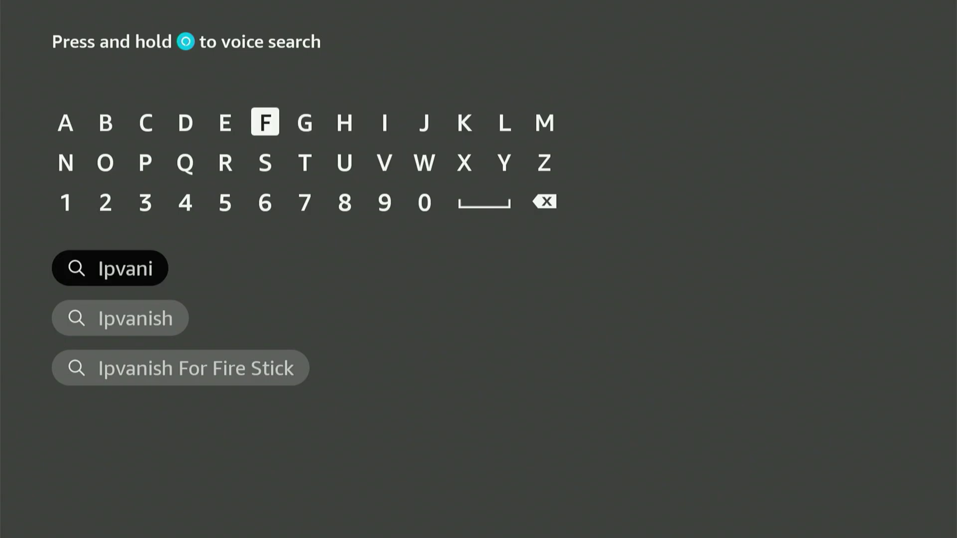
{"action": "key", "text": "Down"}
{"action": "key", "text": "Return"}
{"action": "key", "text": "Up"}
{"action": "key", "text": "Right"}
{"action": "key", "text": "Right"}
{"action": "key", "text": "Return"}
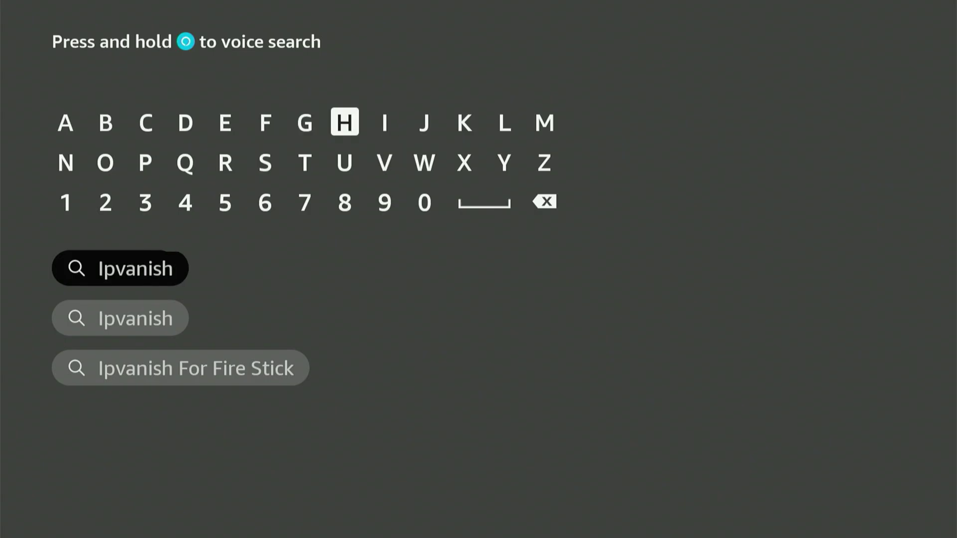
Run the search for Ipvanish, install the IPVanish VPN app from the Apps and games results and launch it
{"action": "key", "text": "Down"}
{"action": "key", "text": "Down"}
{"action": "key", "text": "Down"}
{"action": "key", "text": "Down"}
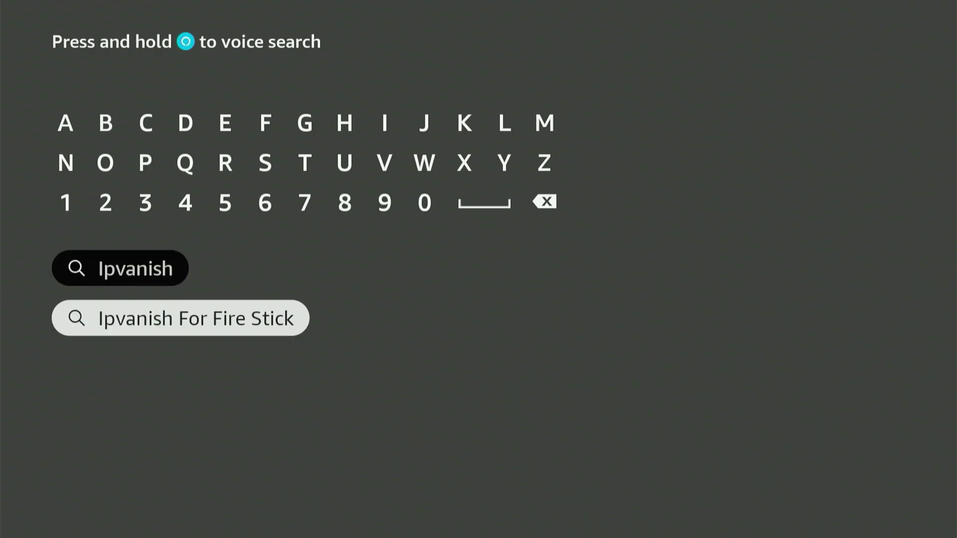
{"action": "key", "text": "Return"}
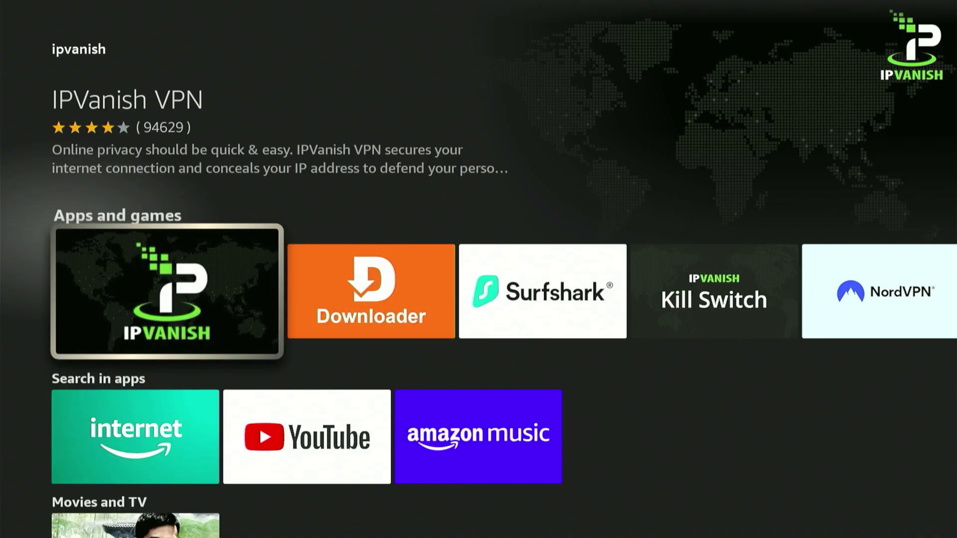
{"action": "key", "text": "Return"}
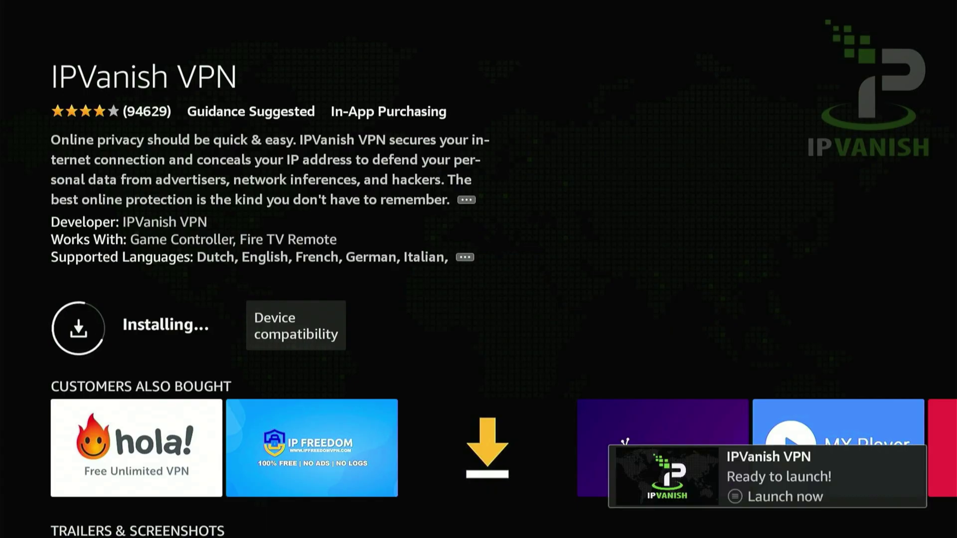
{"action": "key", "text": "Return"}
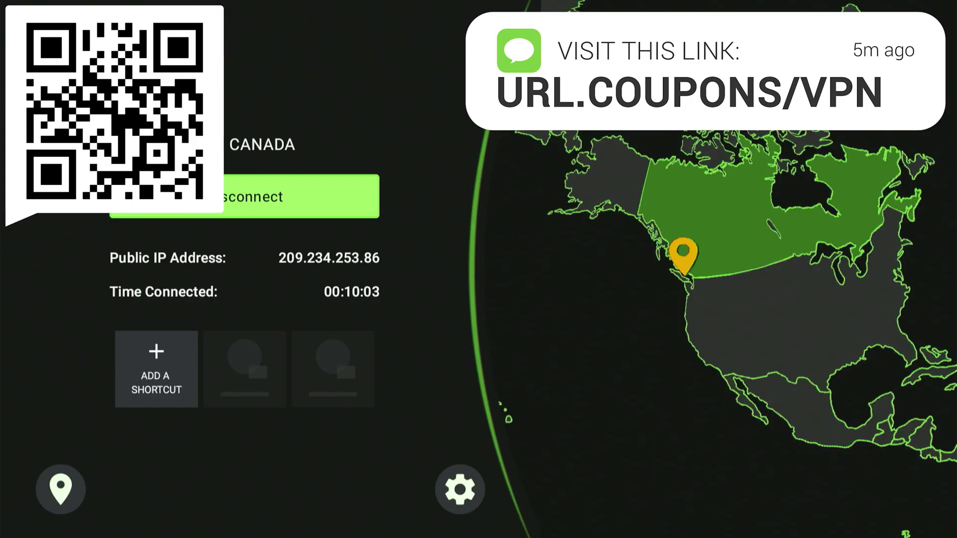
{"action": "key", "text": "Down"}
{"action": "key", "text": "Down"}
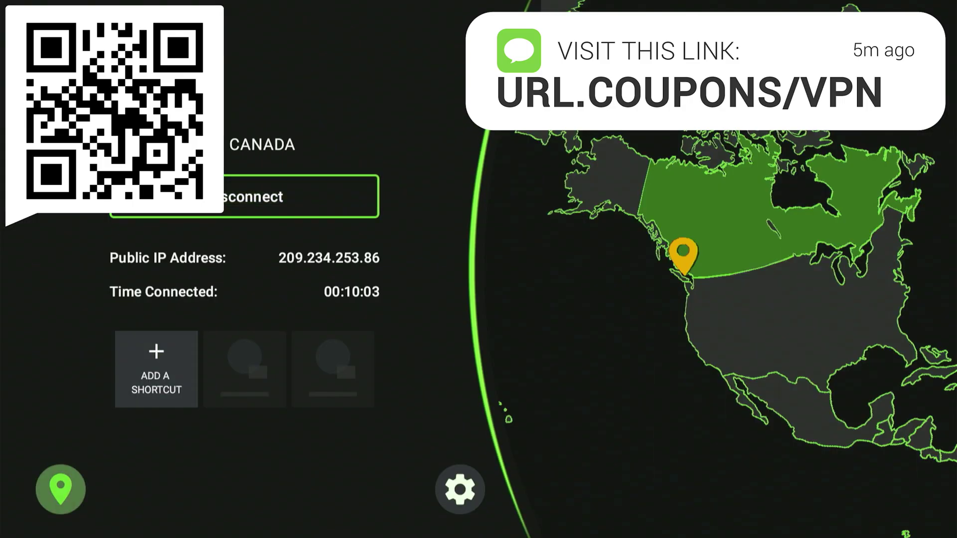
{"action": "key", "text": "Up"}
{"action": "key", "text": "Up"}
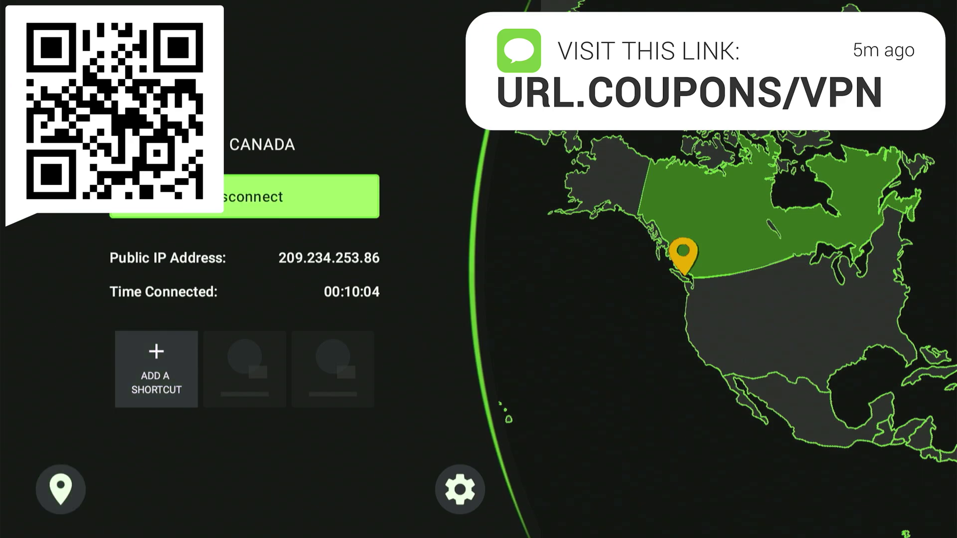
{"action": "key", "text": "Down"}
{"action": "key", "text": "Down"}
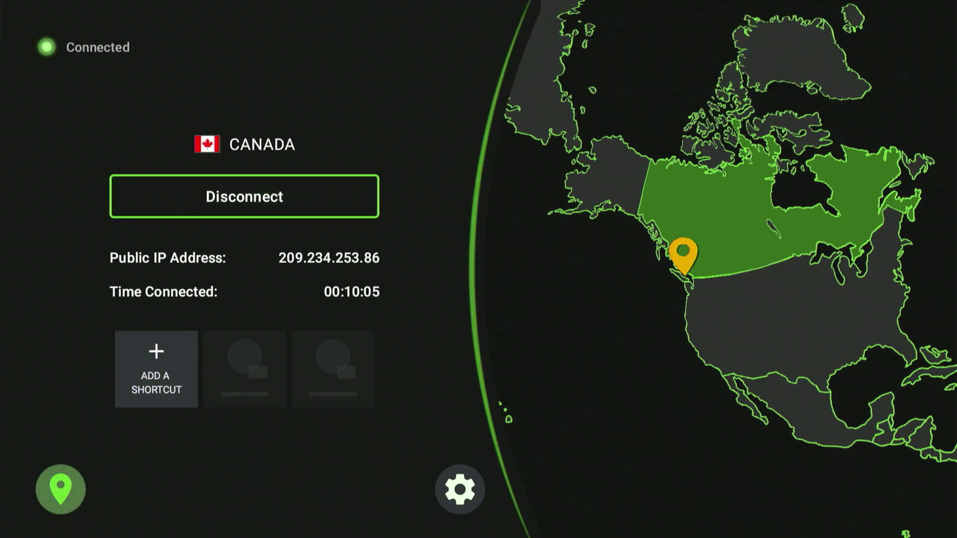
Open the IPVanish settings and switch Connect on Android Startup off and back on
{"action": "key", "text": "Up"}
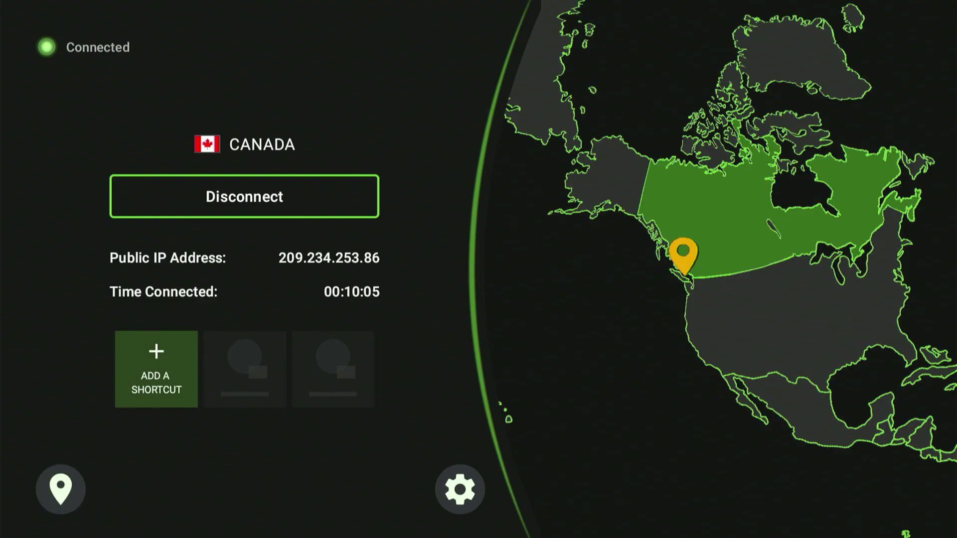
{"action": "key", "text": "Right"}
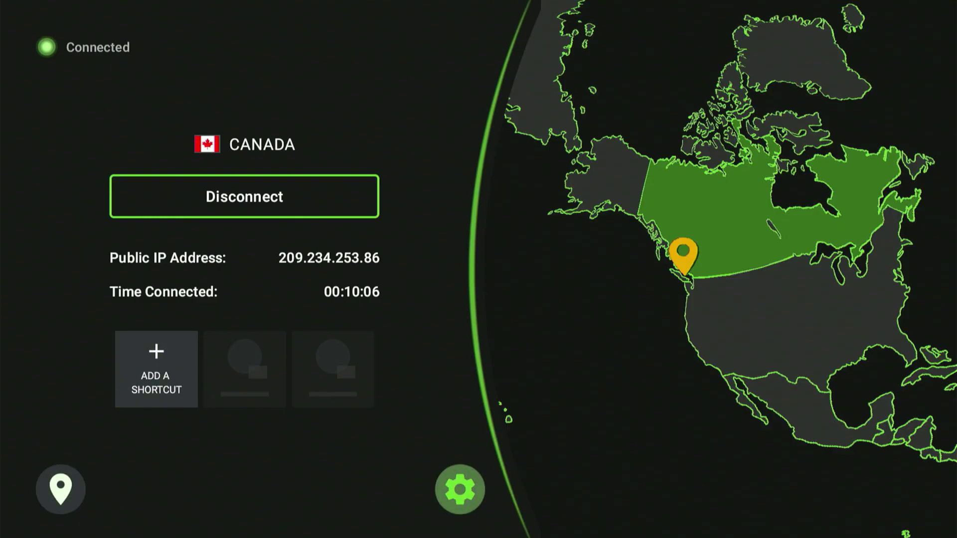
{"action": "key", "text": "Return"}
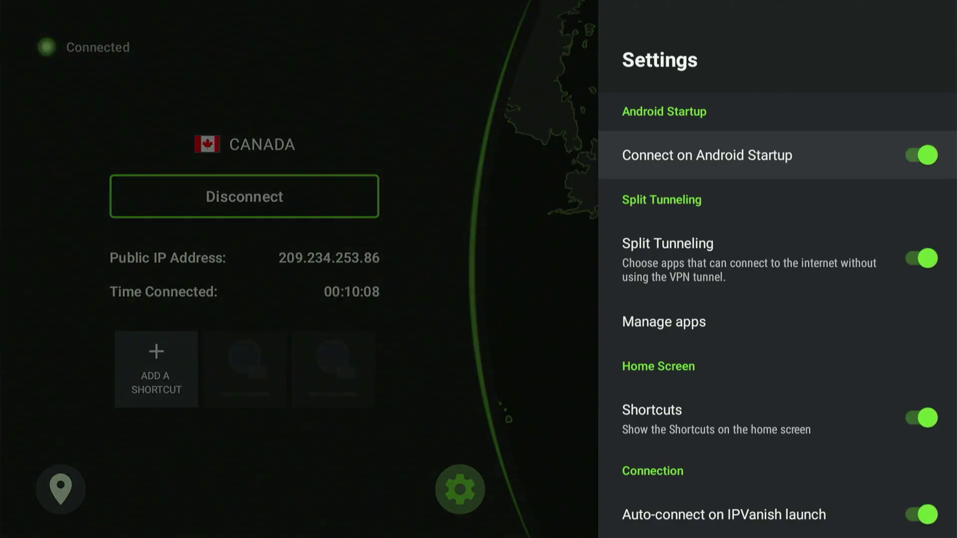
{"action": "key", "text": "Return"}
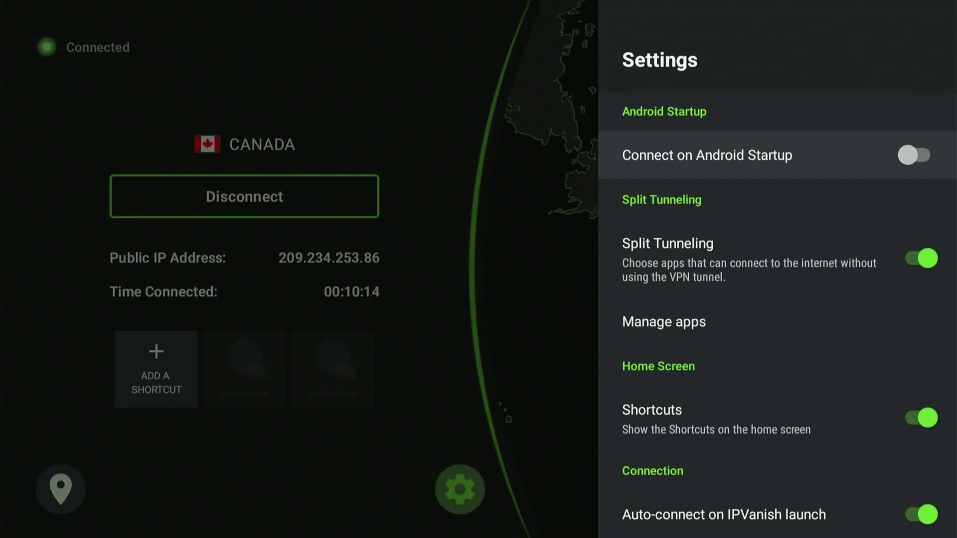
{"action": "key", "text": "Return"}
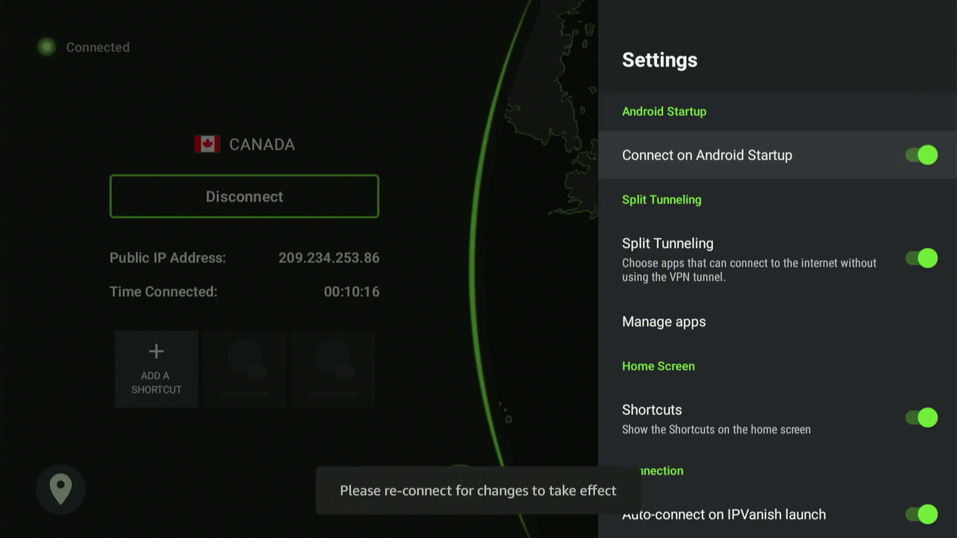
Switch Auto-connect on IPVanish launch off and back on, and return to the first setting
{"action": "key", "text": "Down"}
{"action": "key", "text": "Down"}
{"action": "key", "text": "Down"}
{"action": "key", "text": "Down"}
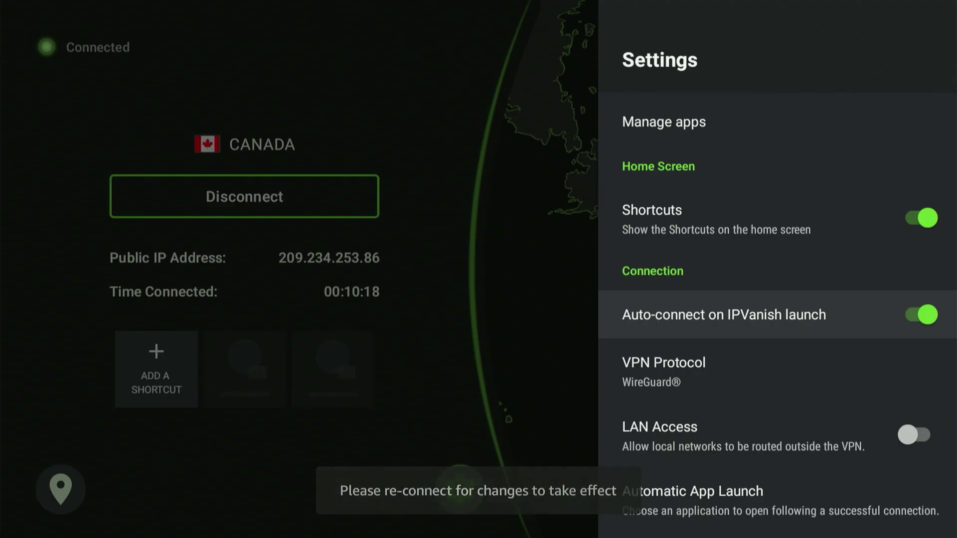
{"action": "key", "text": "Return"}
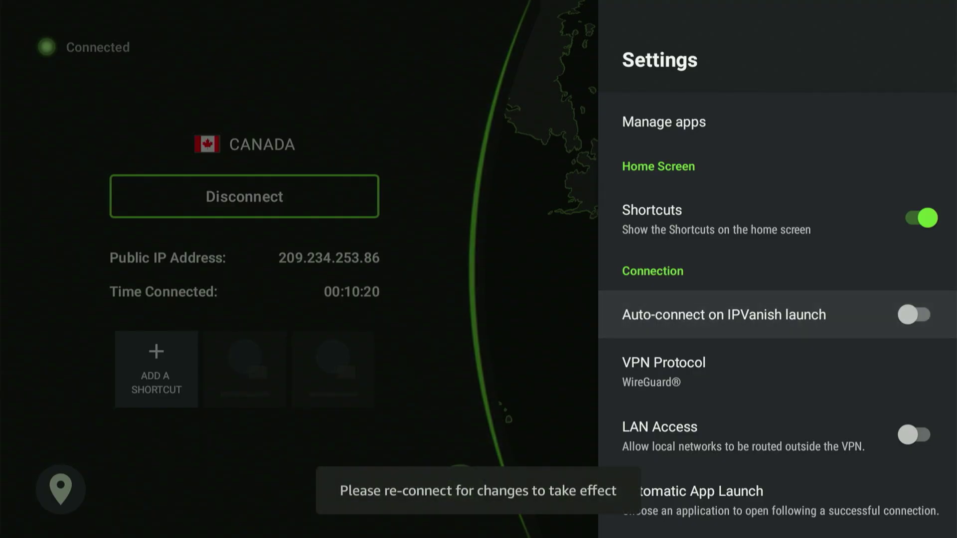
{"action": "key", "text": "Return"}
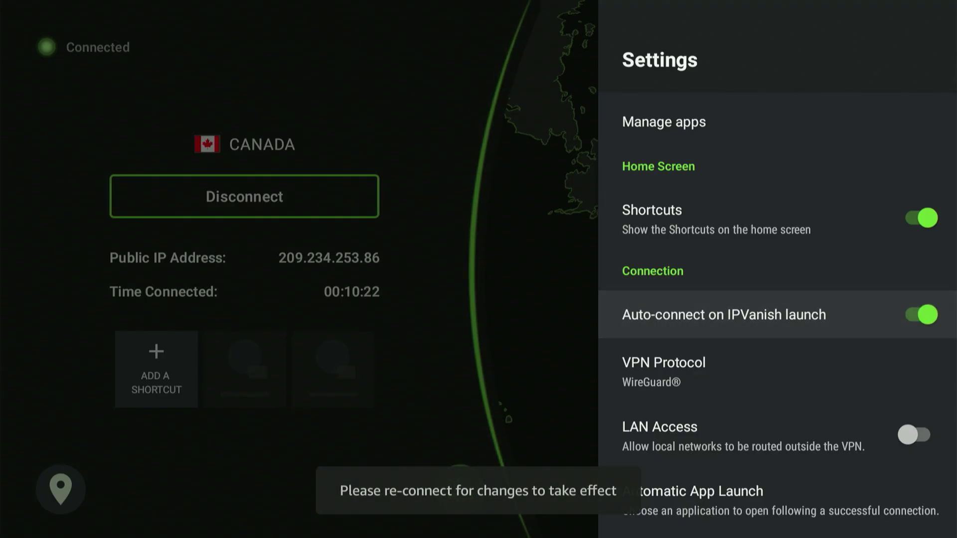
{"action": "key", "text": "Up"}
{"action": "key", "text": "Up"}
{"action": "key", "text": "Up"}
{"action": "key", "text": "Up"}
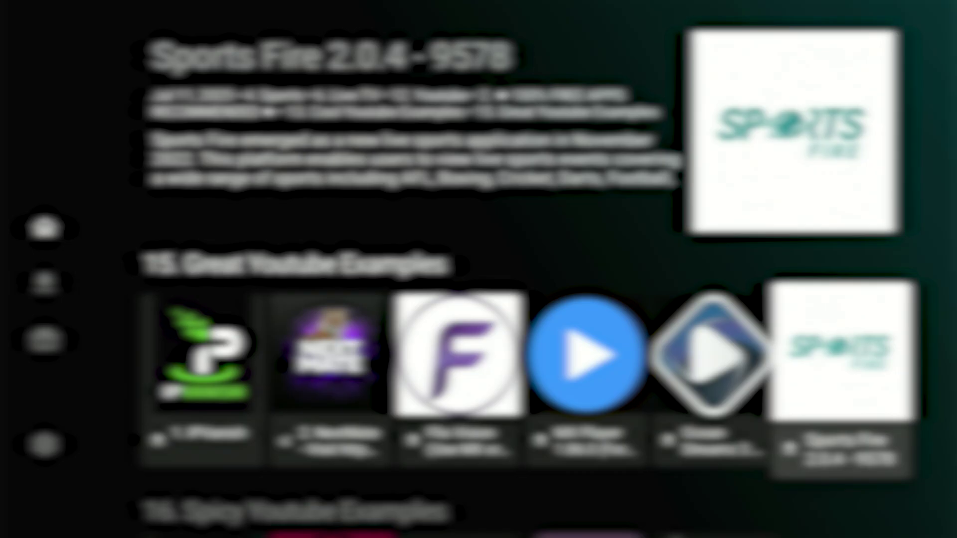
Open the download option for Sports Fire 2.0.4 - 9578 in the Unlinked library and dismiss it
{"action": "key", "text": "Return"}
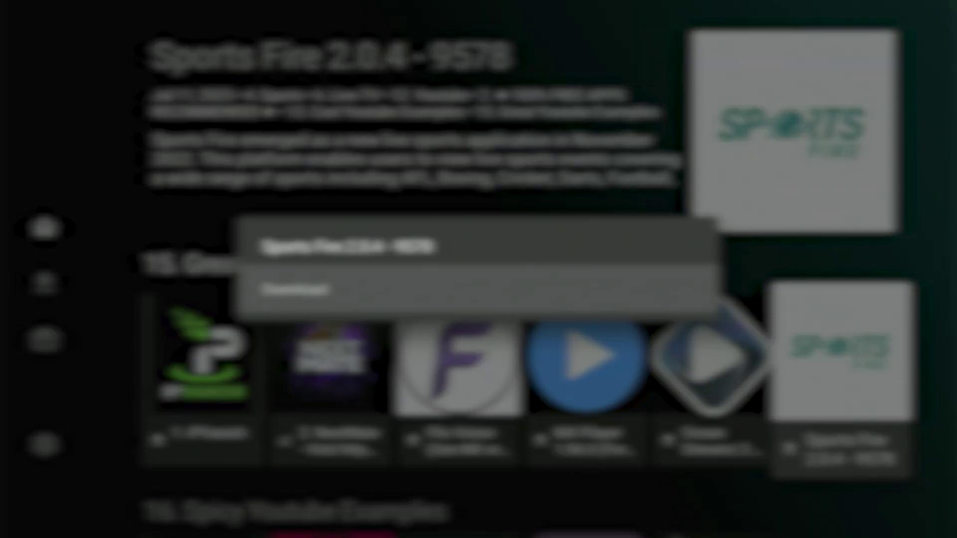
{"action": "key", "text": "Escape"}
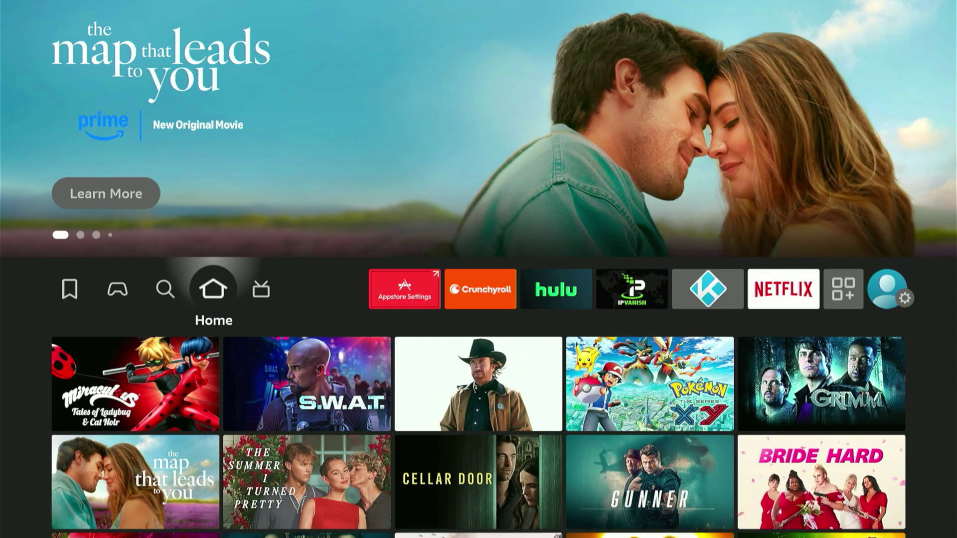
Open the full list of apps and channels from the Fire TV home screen
{"action": "key", "text": "Right"}
{"action": "key", "text": "Right"}
{"action": "key", "text": "Right"}
{"action": "key", "text": "Right"}
{"action": "key", "text": "Right"}
{"action": "key", "text": "Right"}
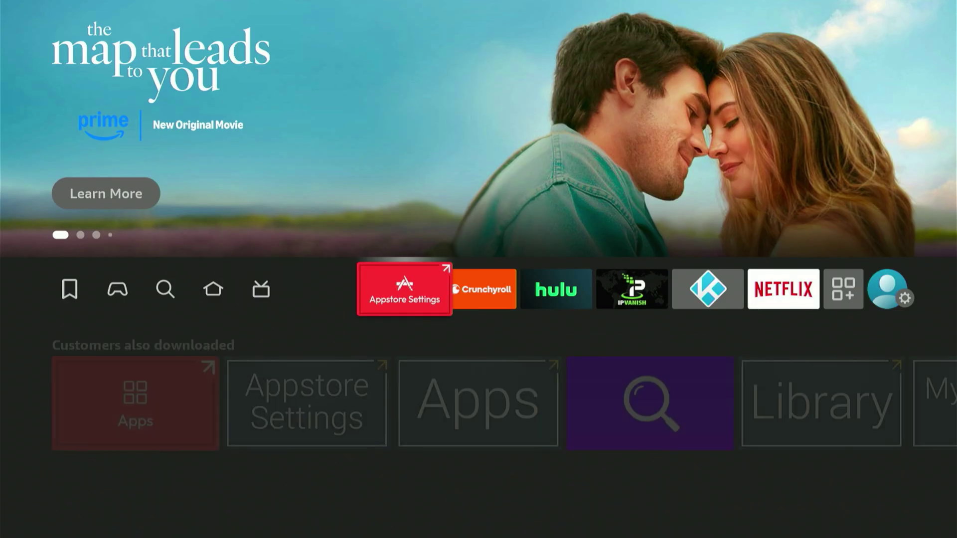
{"action": "key", "text": "Right"}
{"action": "key", "text": "Right"}
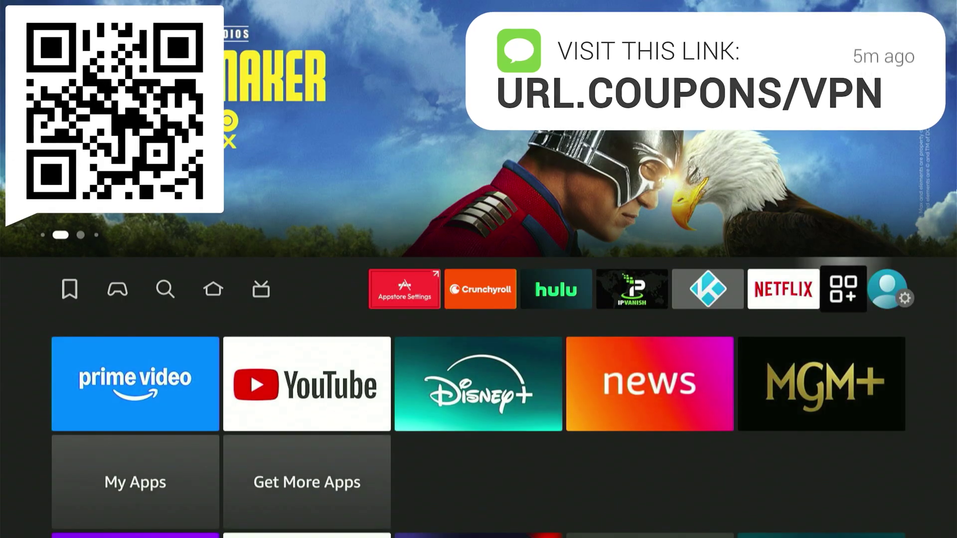
{"action": "key", "text": "Return"}
Find Downloader near the end of the app list and move it to the front
{"action": "key", "text": "Down"}
{"action": "key", "text": "Down"}
{"action": "key", "text": "Down"}
{"action": "key", "text": "Down"}
{"action": "key", "text": "Down"}
{"action": "key", "text": "Down"}
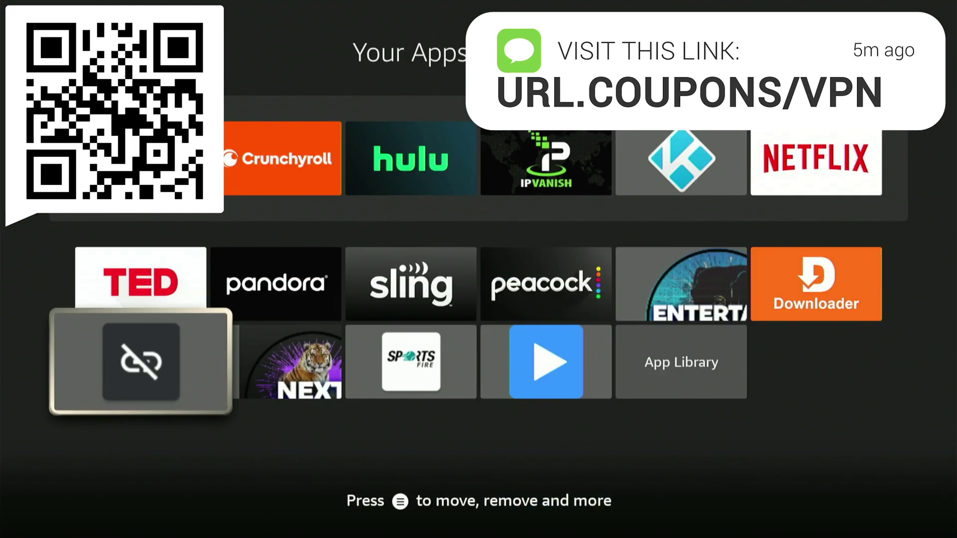
{"action": "key", "text": "Up"}
{"action": "key", "text": "Right"}
{"action": "key", "text": "Right"}
{"action": "key", "text": "Right"}
{"action": "key", "text": "Right"}
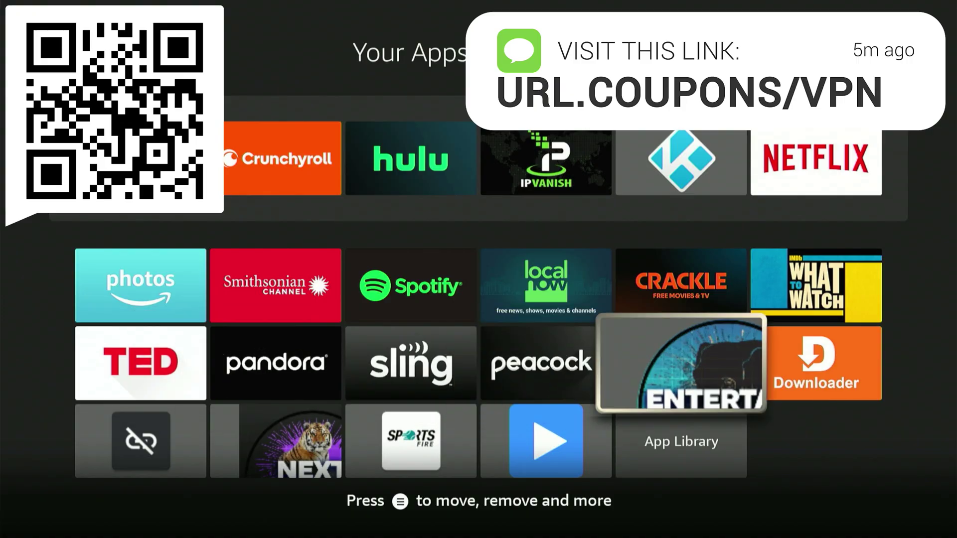
{"action": "key", "text": "Right"}
{"action": "key", "text": "Menu"}
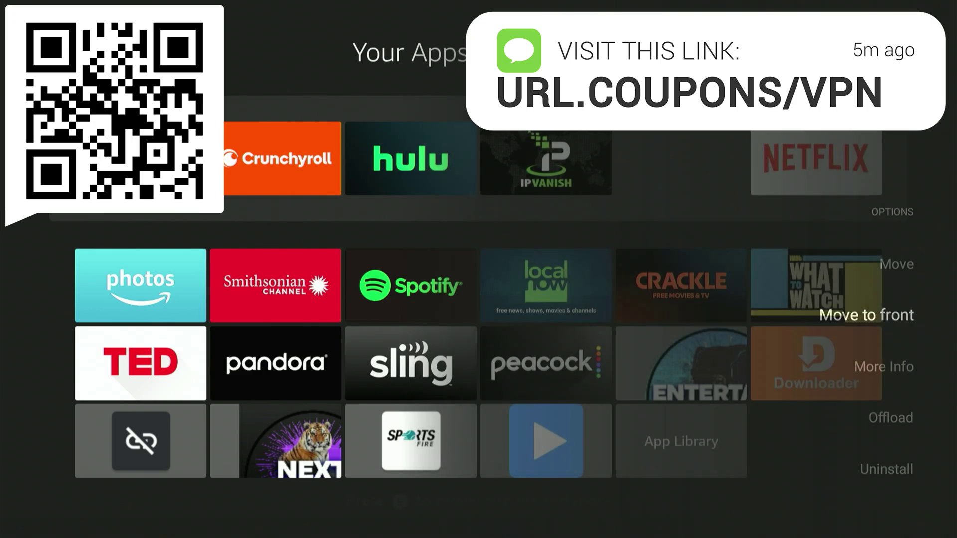
{"action": "key", "text": "Return"}
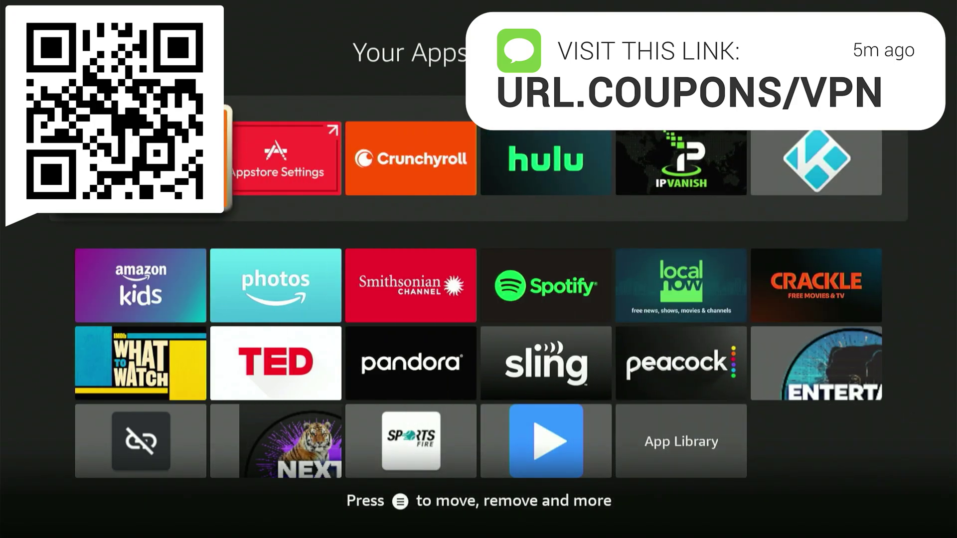
Return to the home screen and select Downloader in the pinned apps row
{"action": "key", "text": "Home"}
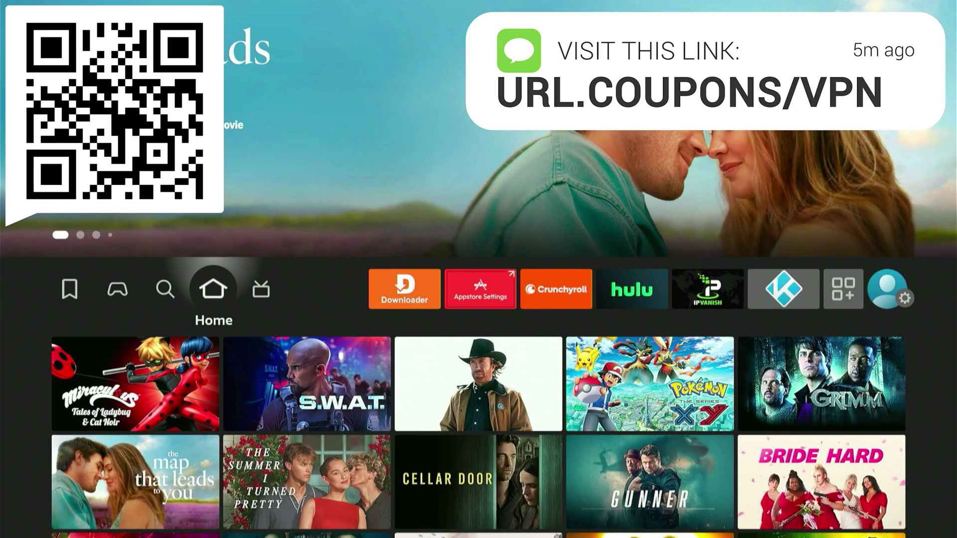
{"action": "key", "text": "Right"}
{"action": "key", "text": "Right"}
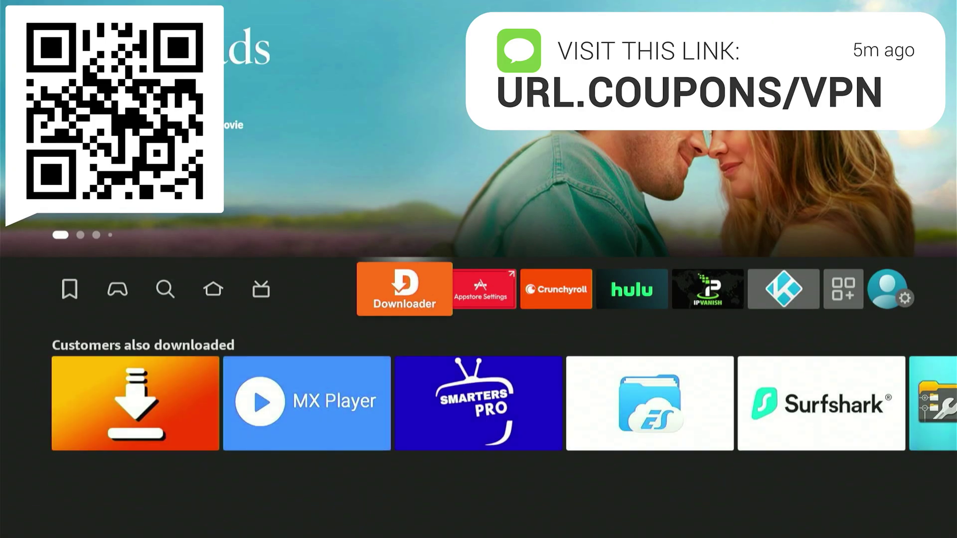